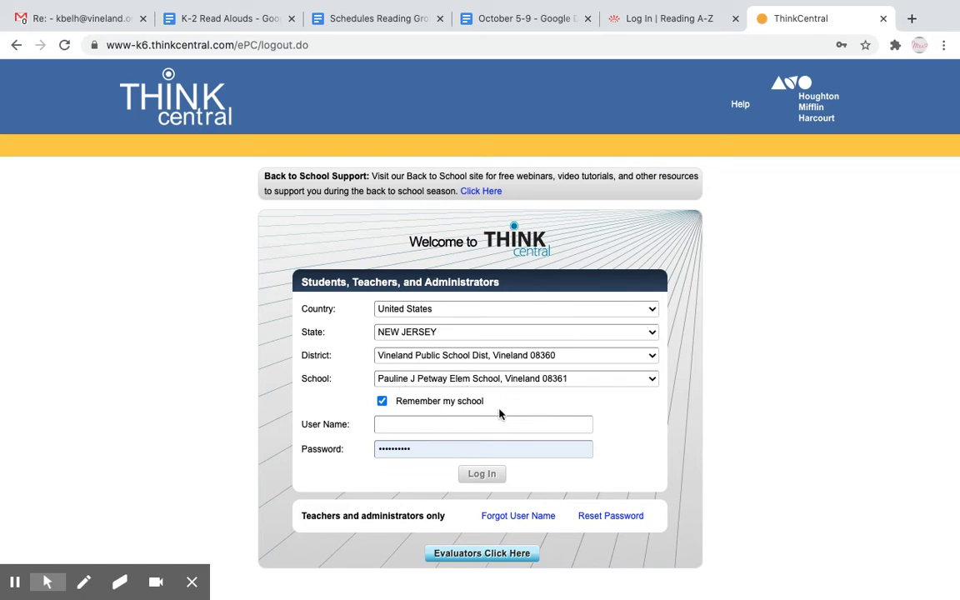
Sign in with the student ID as user name, replacing the autofilled password with the account password.
left_click(473, 425)
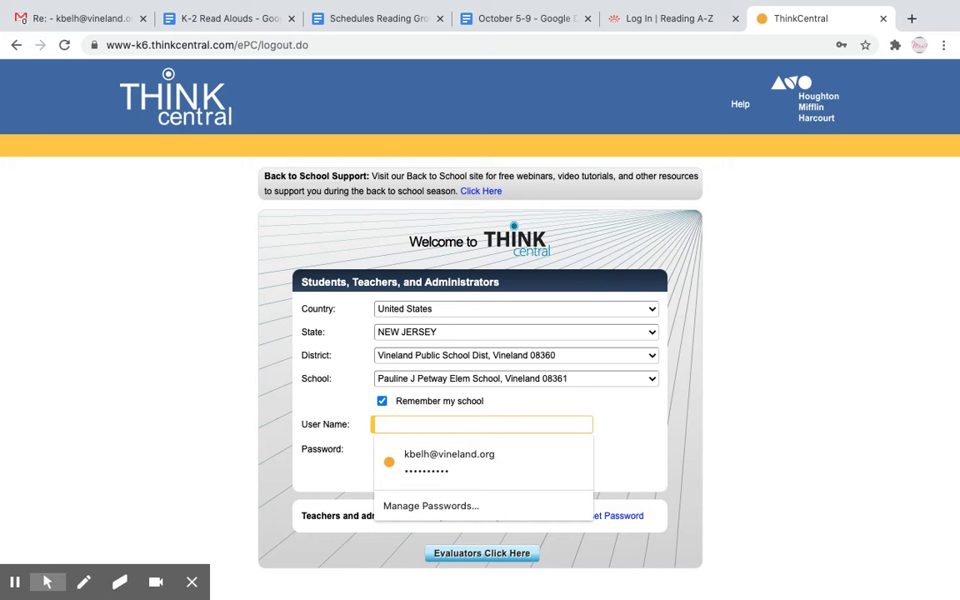
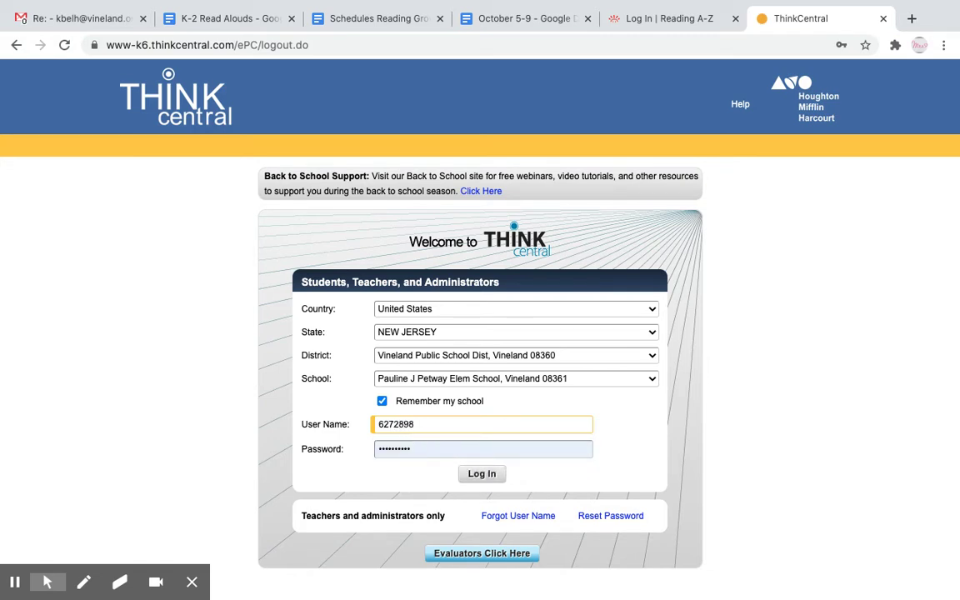
left_click(421, 449)
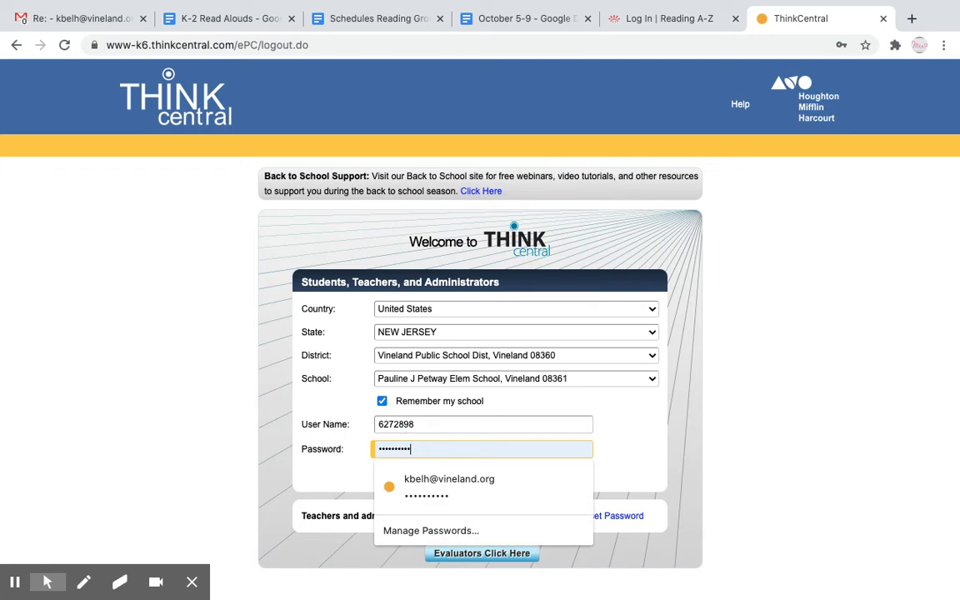
key("BackSpace")
key("BackSpace")
key("BackSpace")
key("BackSpace")
key("BackSpace")
key("BackSpace")
key("BackSpace")
key("BackSpace")
key("BackSpace")
key("BackSpace")
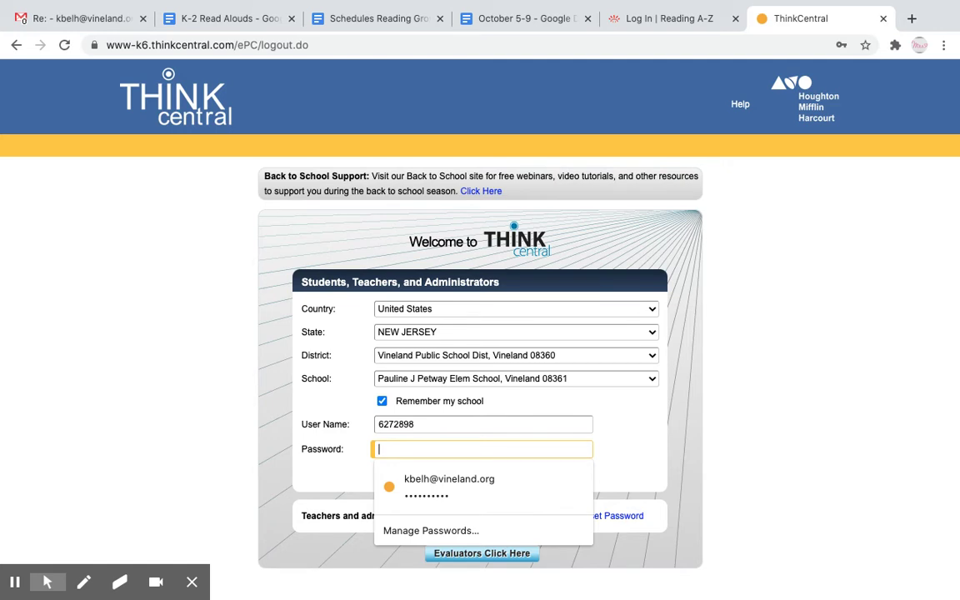
type("••••")
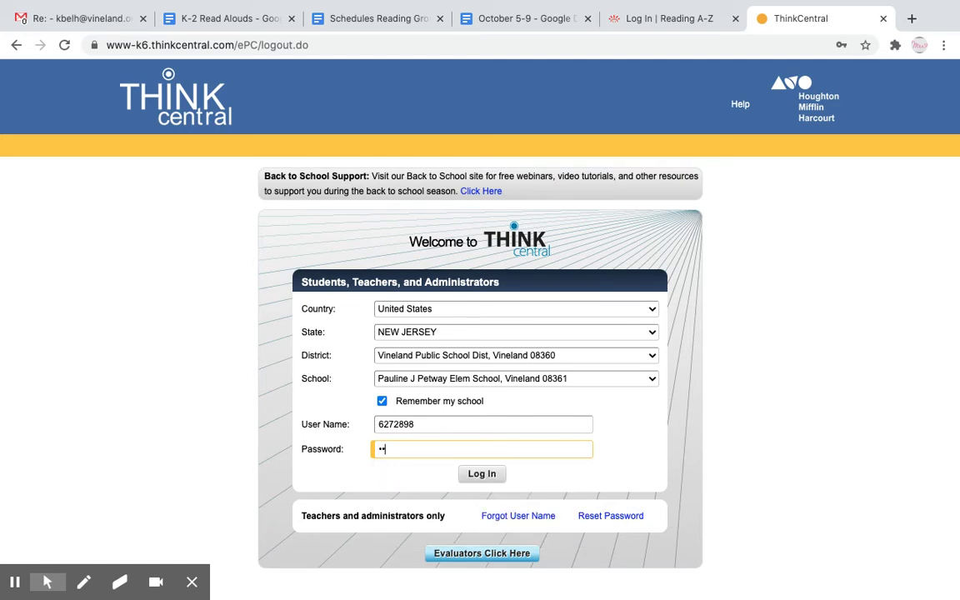
type("•••")
left_click(484, 476)
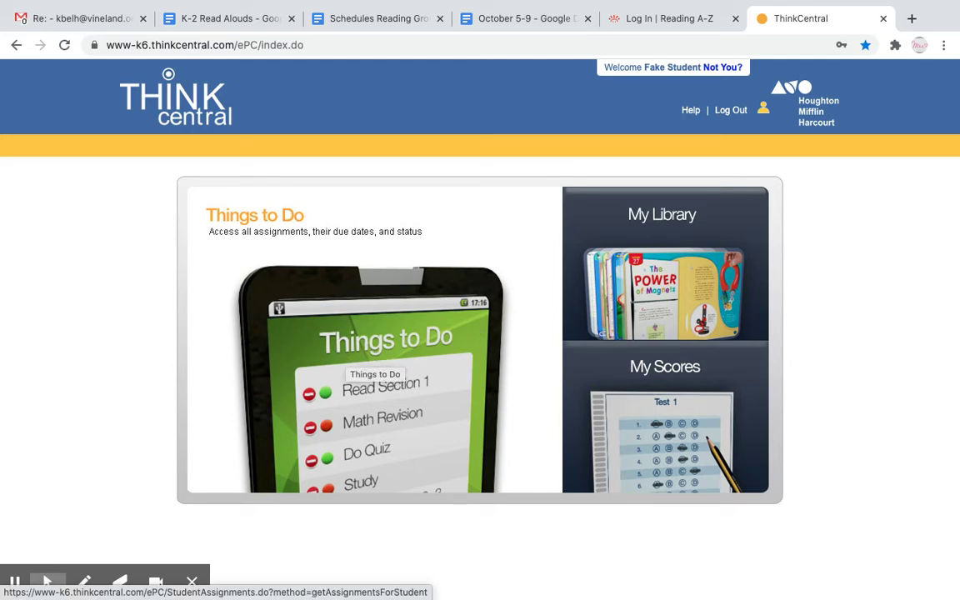
Show the Things to Do list of six assignments, including PMT 1.1 due Oct. 16, 2020.
left_click(369, 337)
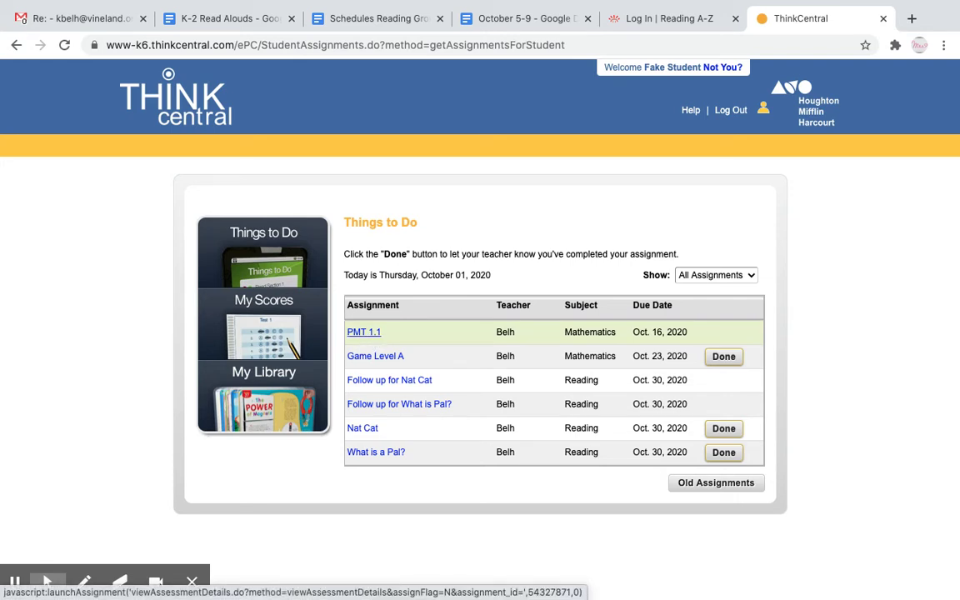
Launch the PMT 1.1 Lesson 1.1 Homework and start at question 1.
left_click(364, 332)
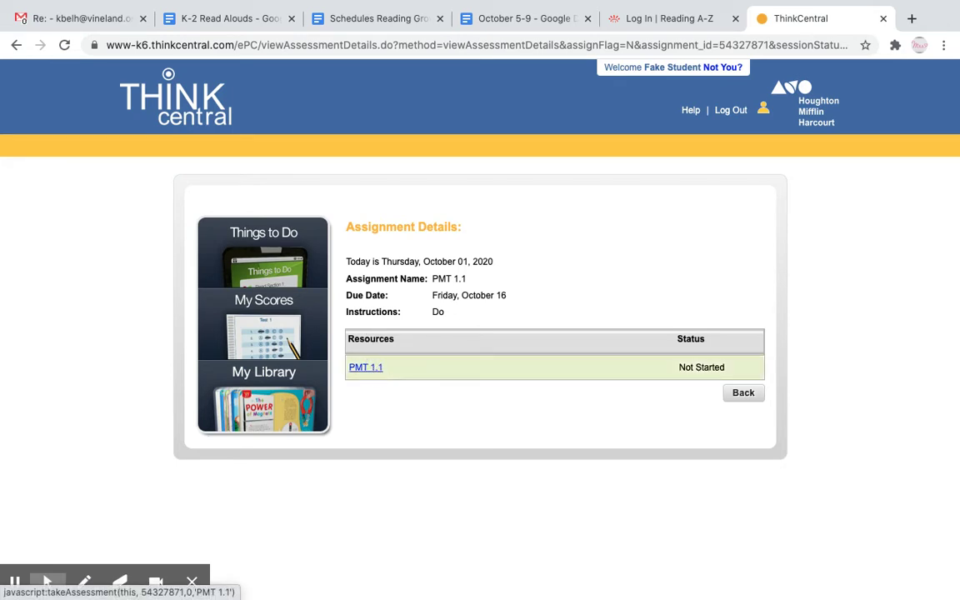
left_click(371, 370)
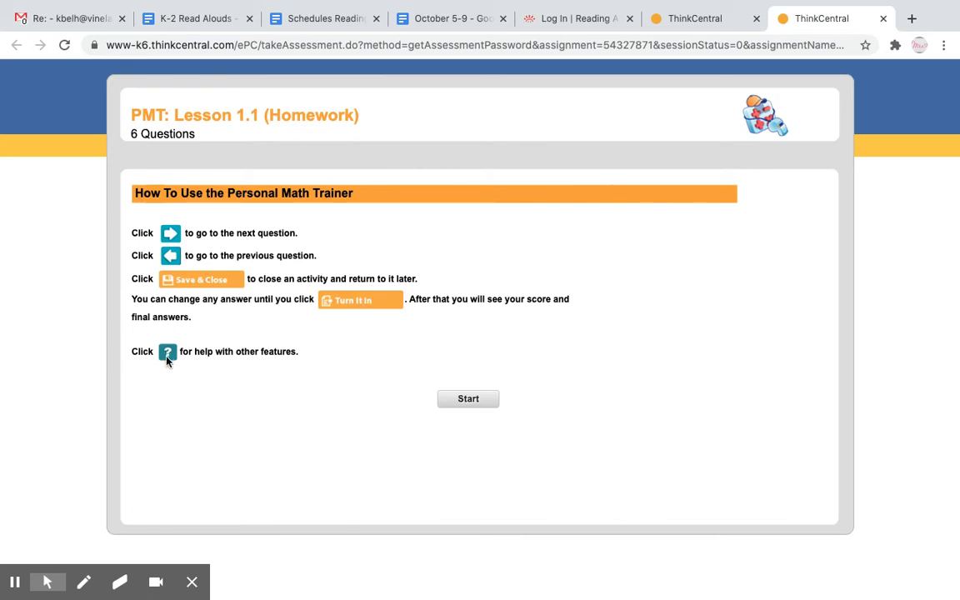
left_click(468, 400)
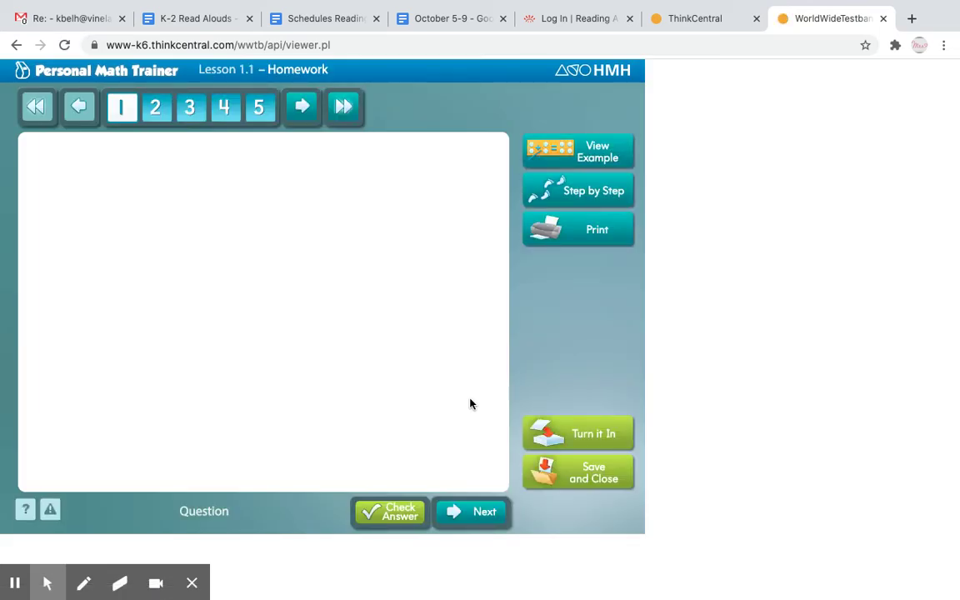
Hear the fish question read aloud, answer A (4), confirm it's correct, and advance to question 2.
left_click(44, 163)
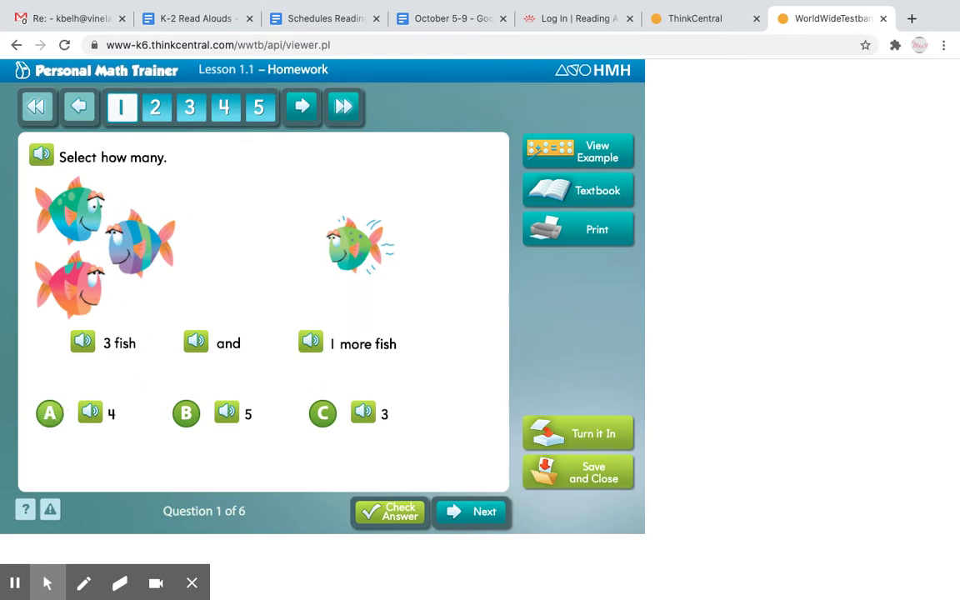
left_click(50, 414)
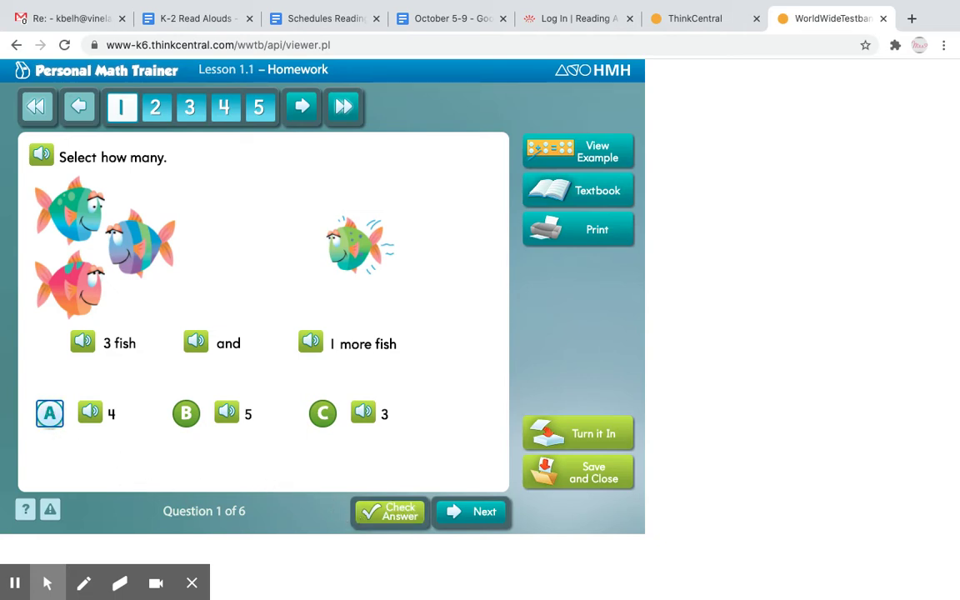
left_click(390, 512)
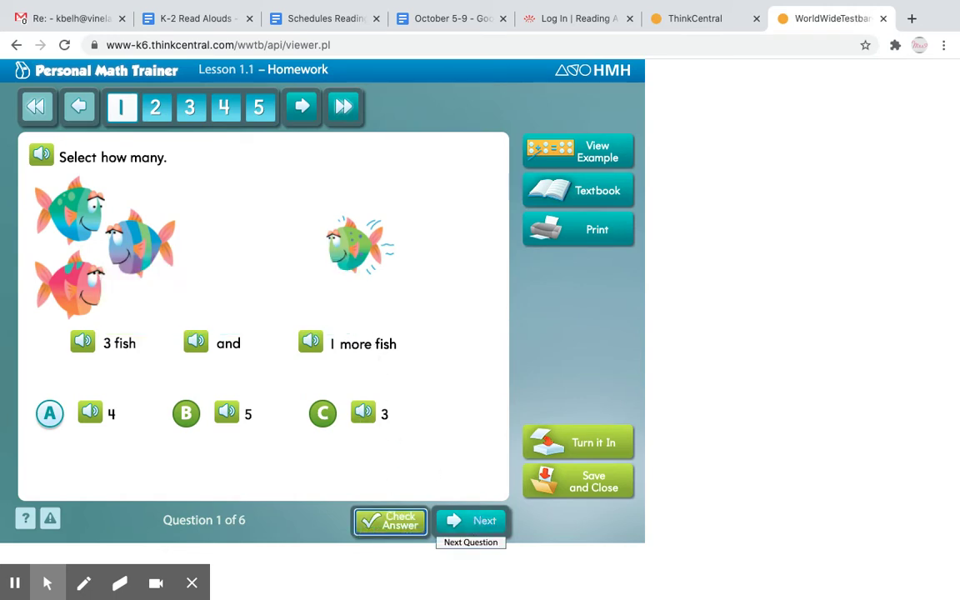
left_click(471, 521)
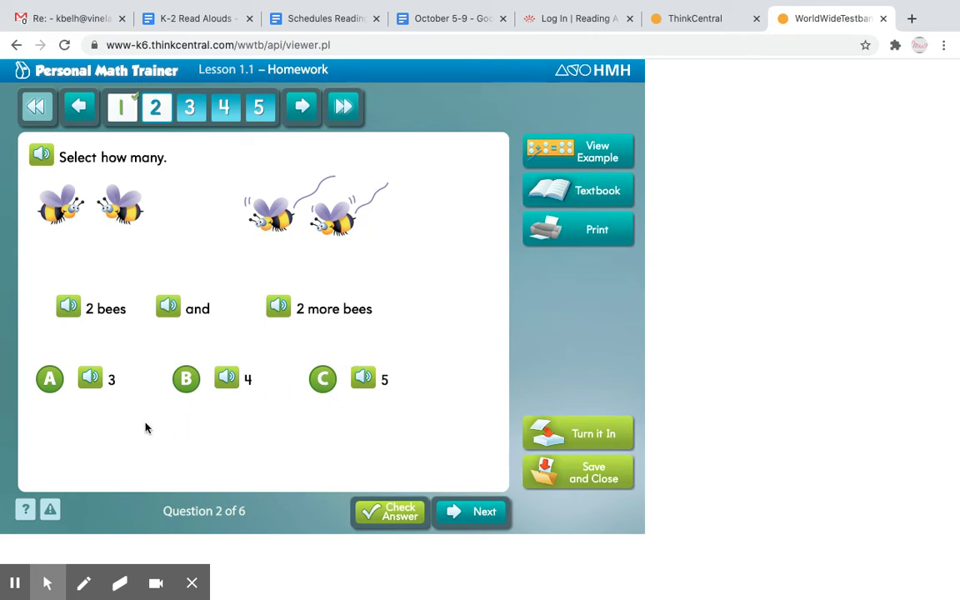
Correct the bee answer from 3 to 4 after a Try Again, then advance to question 3.
left_click(51, 380)
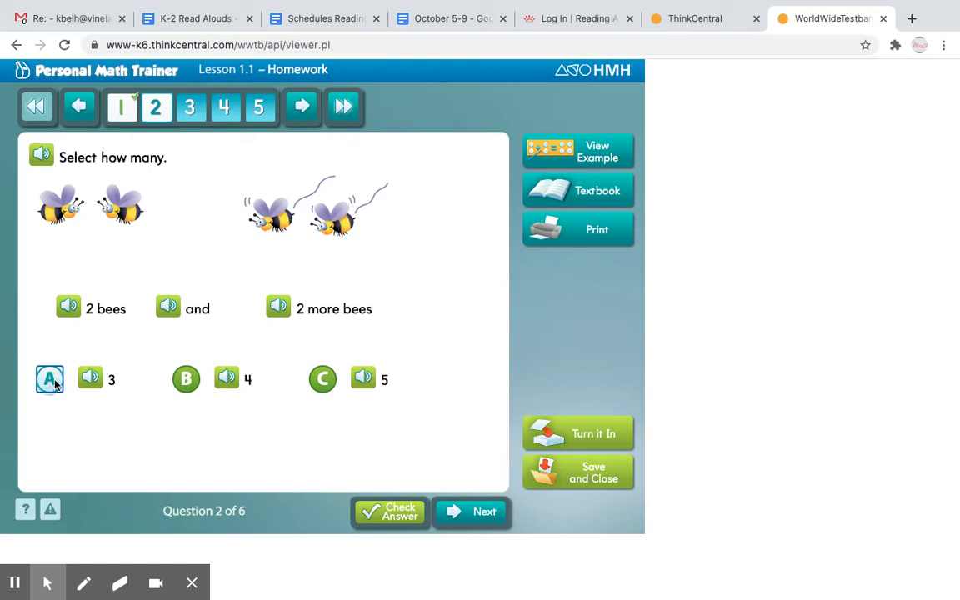
left_click(380, 513)
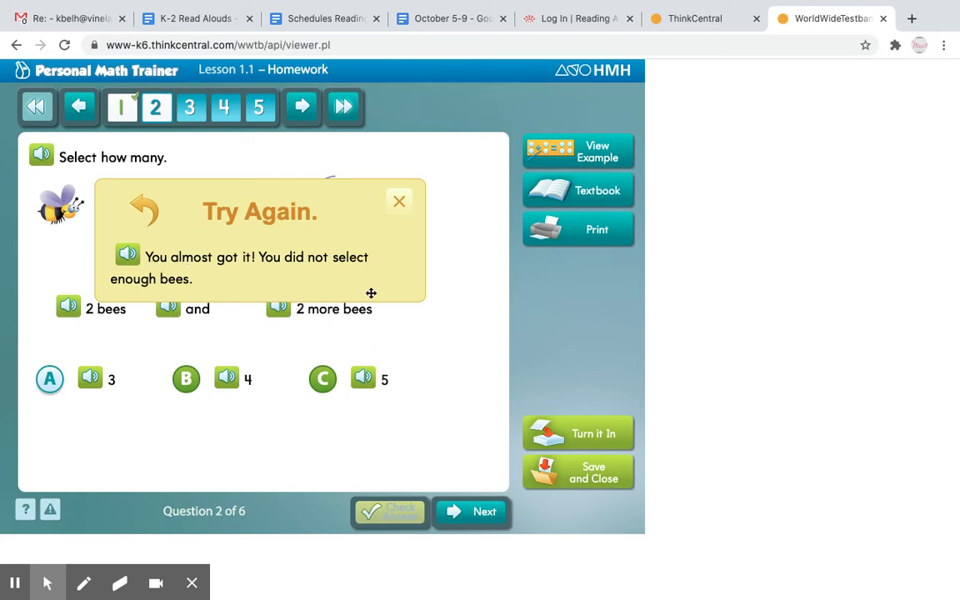
left_click(399, 203)
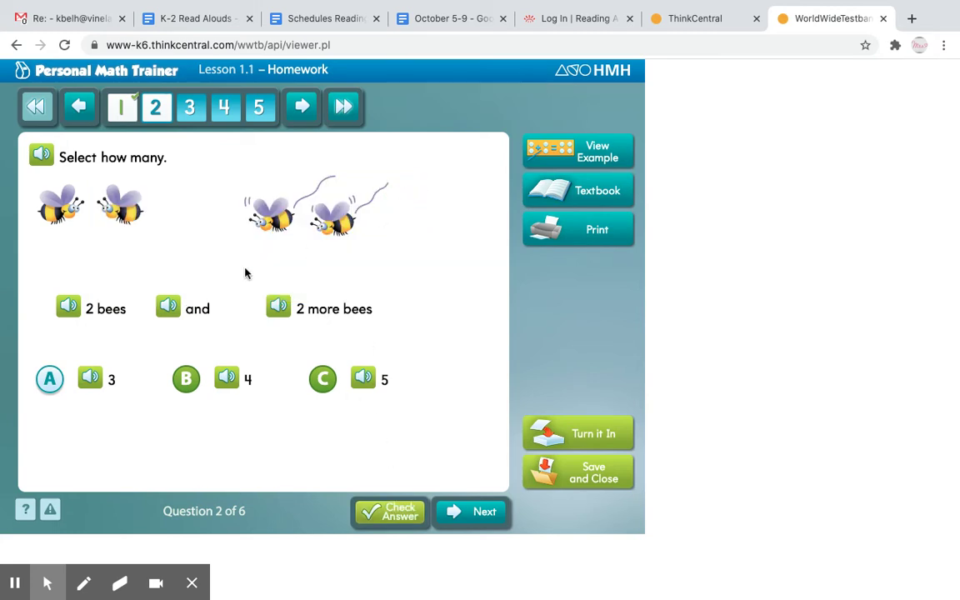
left_click(185, 381)
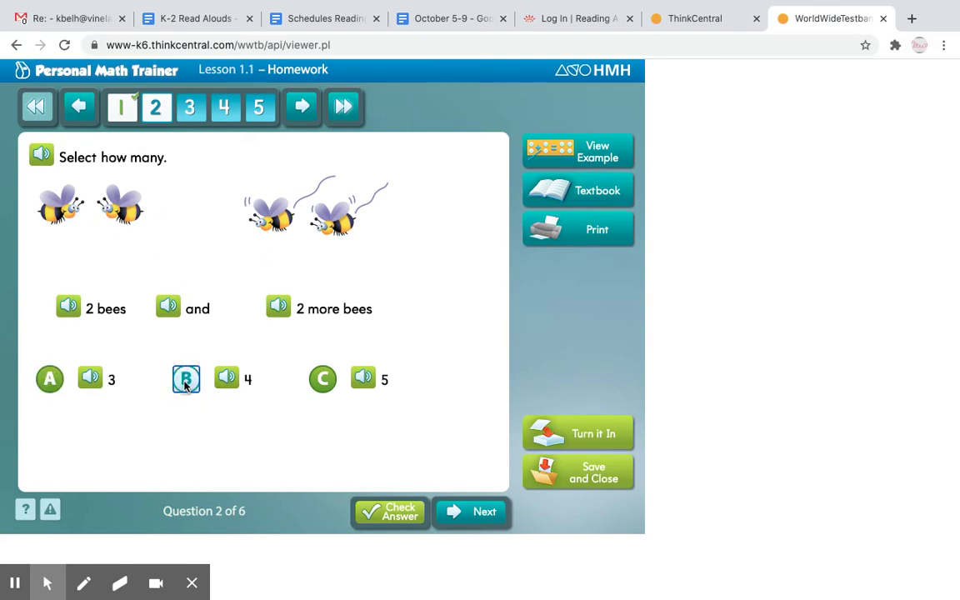
left_click(390, 511)
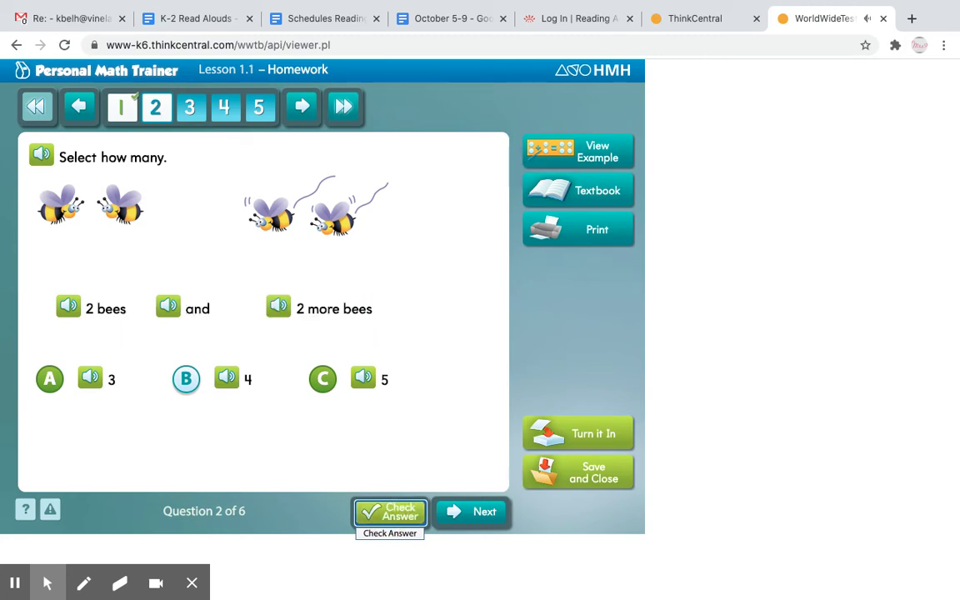
left_click(477, 511)
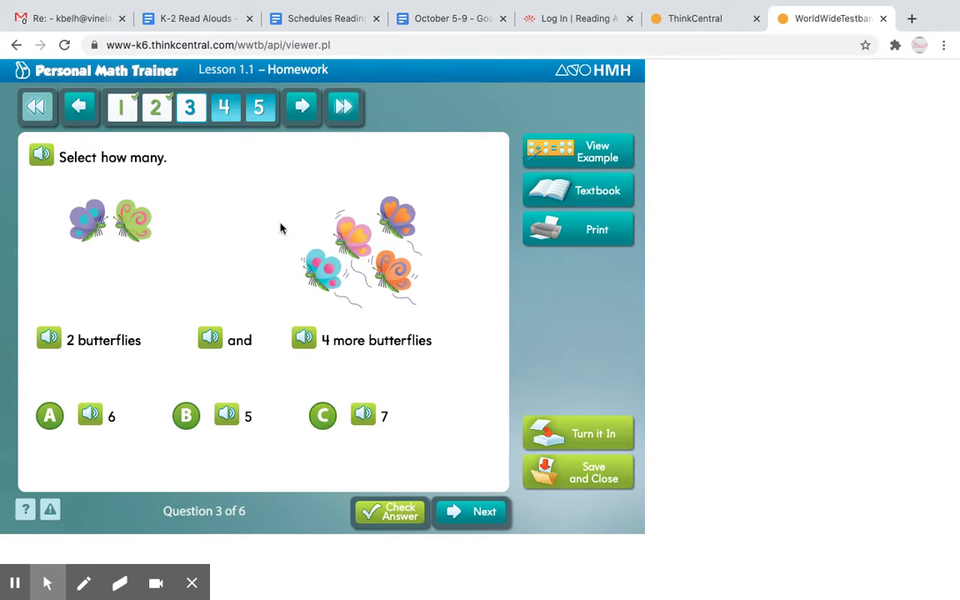
Answer the butterfly question with 6, check the ants question, and turn in the PMT 1.1 homework.
left_click(45, 423)
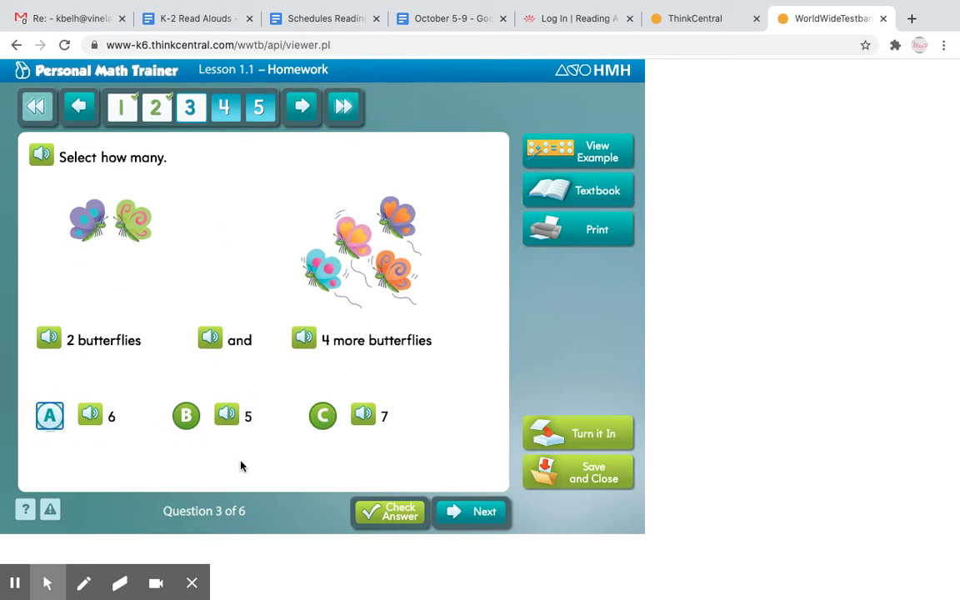
left_click(476, 512)
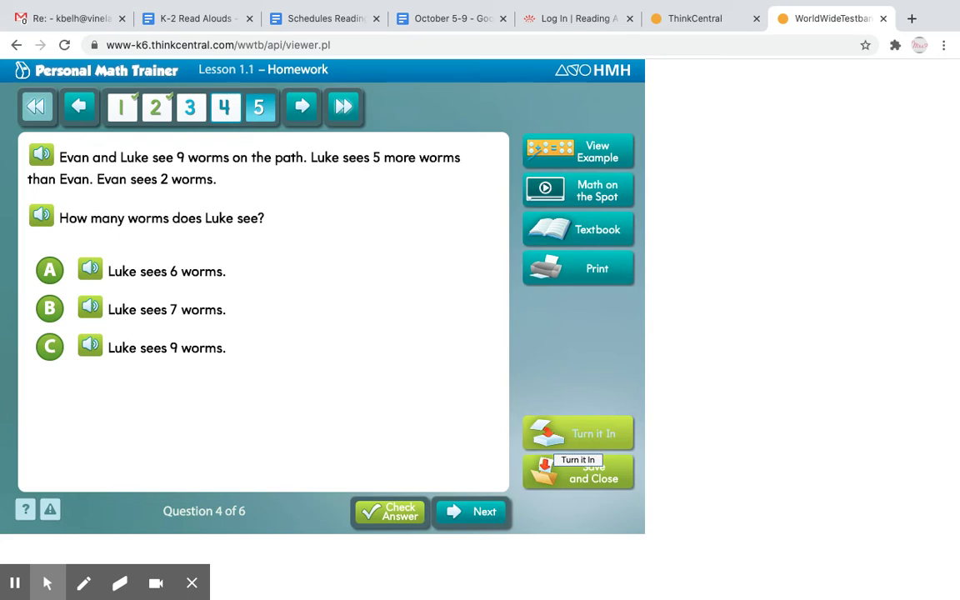
left_click(589, 433)
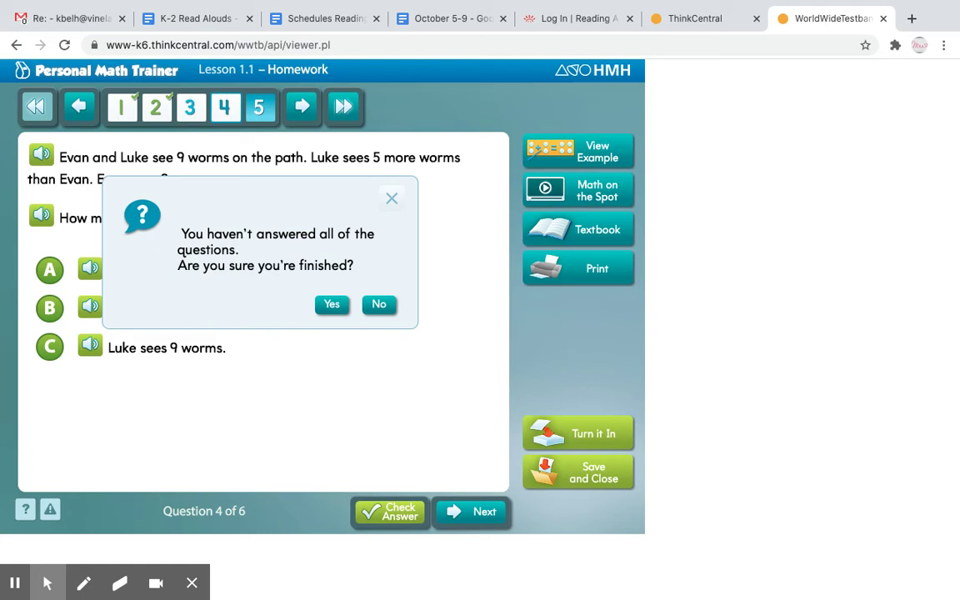
left_click(379, 305)
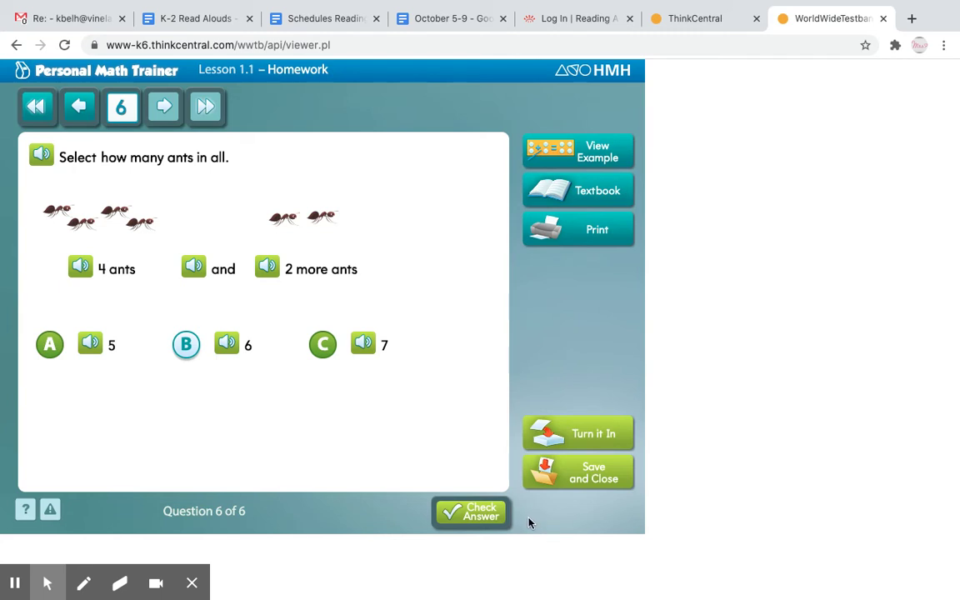
left_click(460, 509)
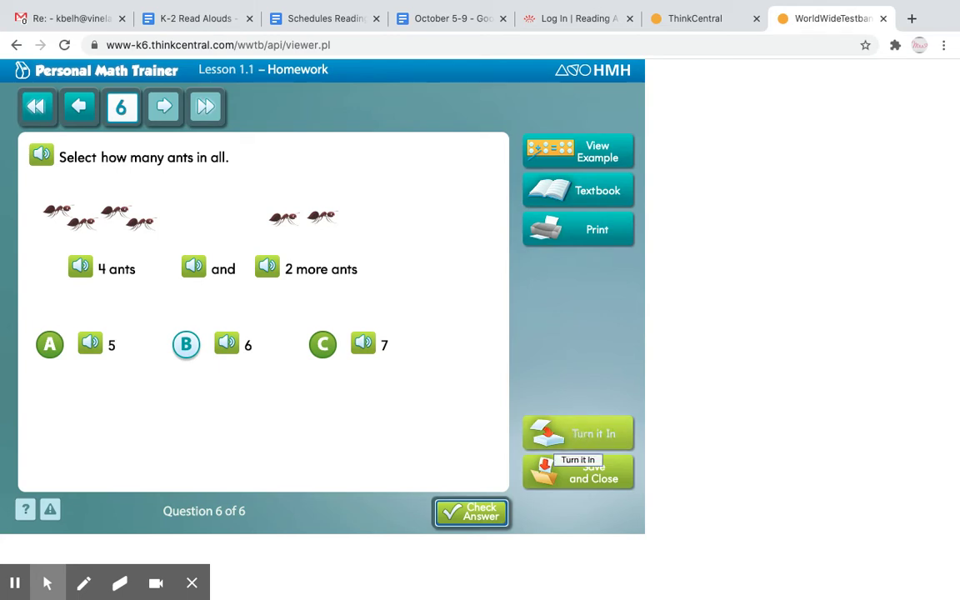
left_click(581, 435)
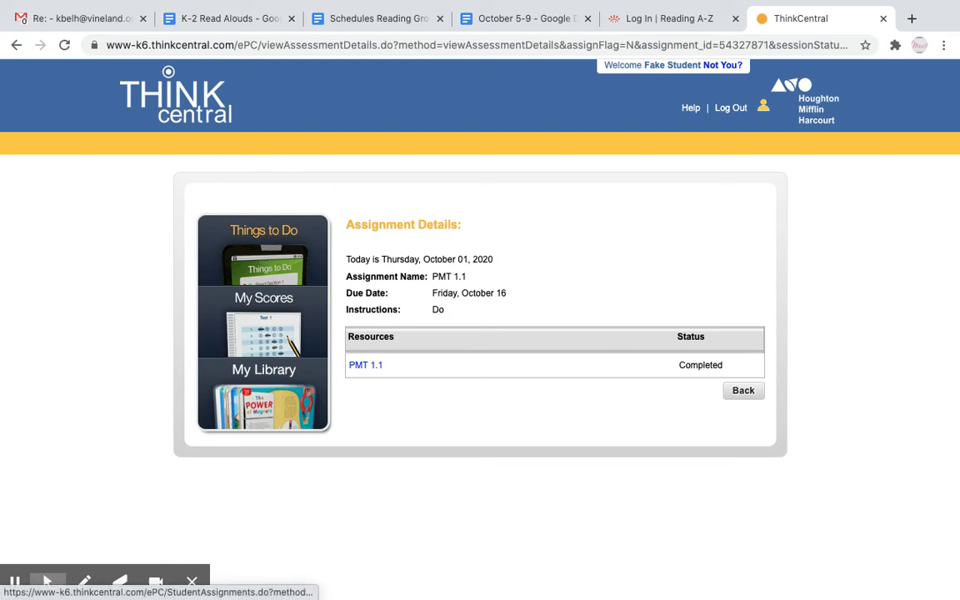
Return to the Things to Do list, now showing five assignments without PMT 1.1.
left_click(254, 242)
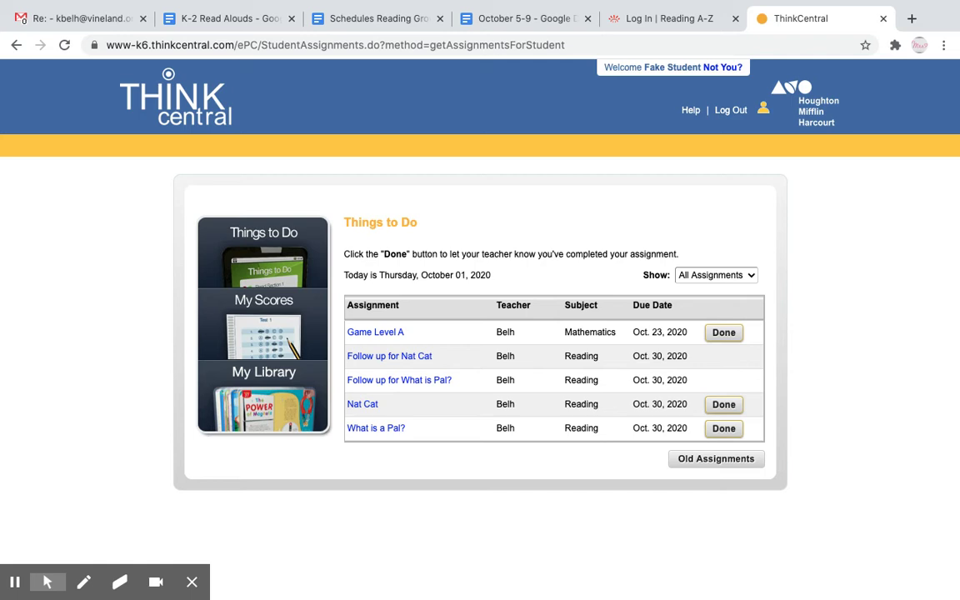
Confirm PMT 1.1 scored 12/12 (100%) in My Scores, then open the Game Level A details.
left_click(281, 332)
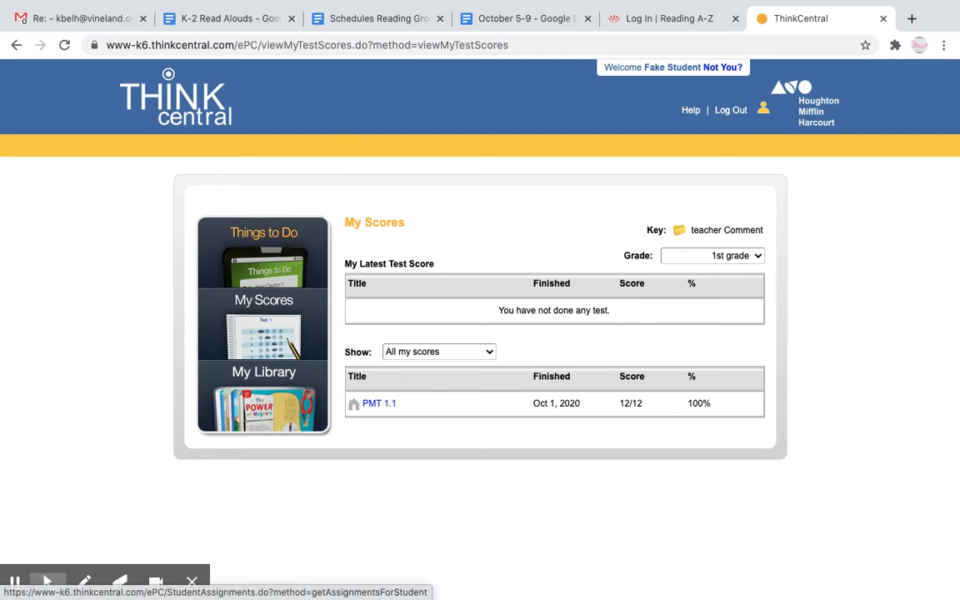
left_click(268, 244)
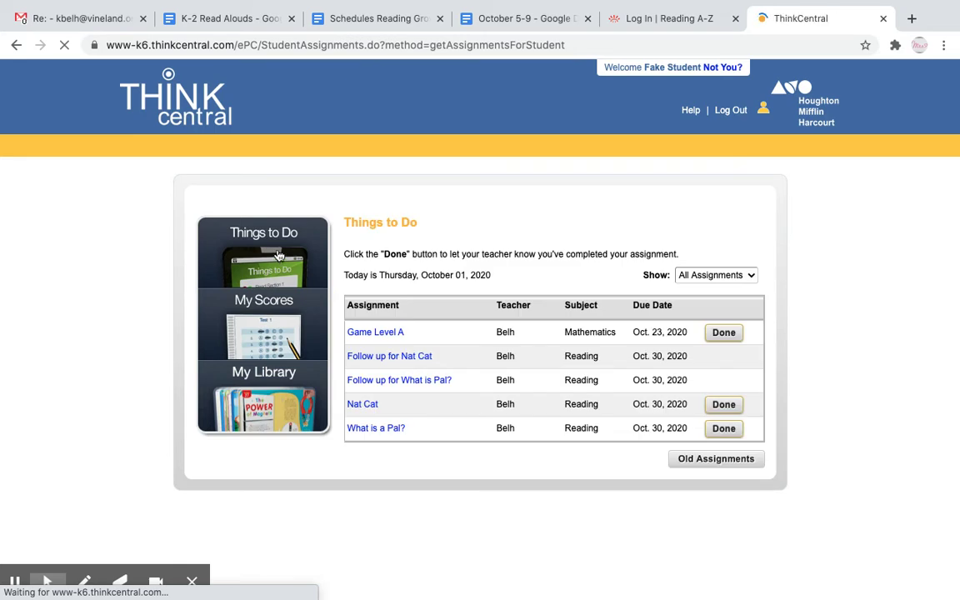
left_click(375, 331)
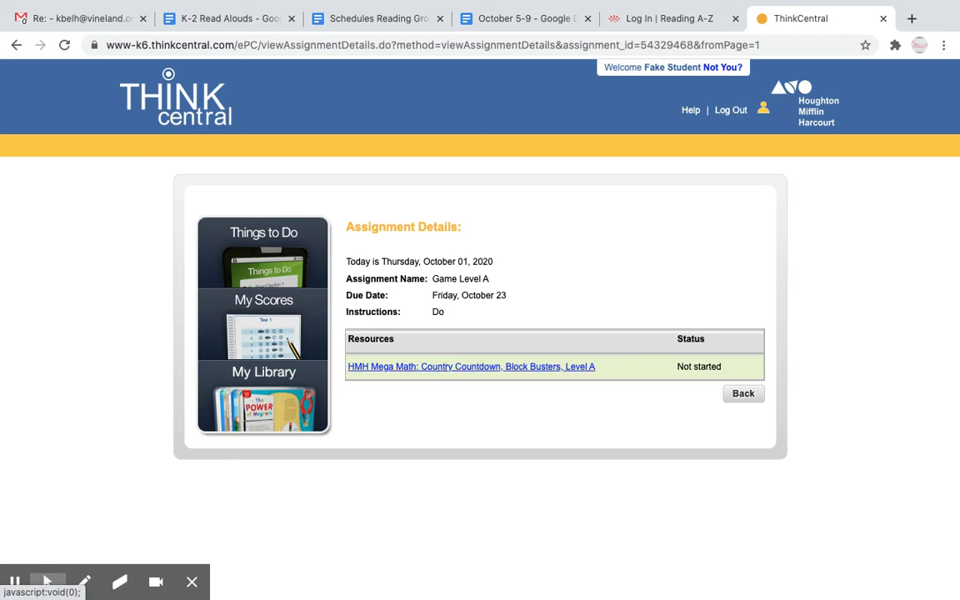
Launch the HMH Mega Math: Country Countdown, Block Busters, Level A resource.
left_click(440, 369)
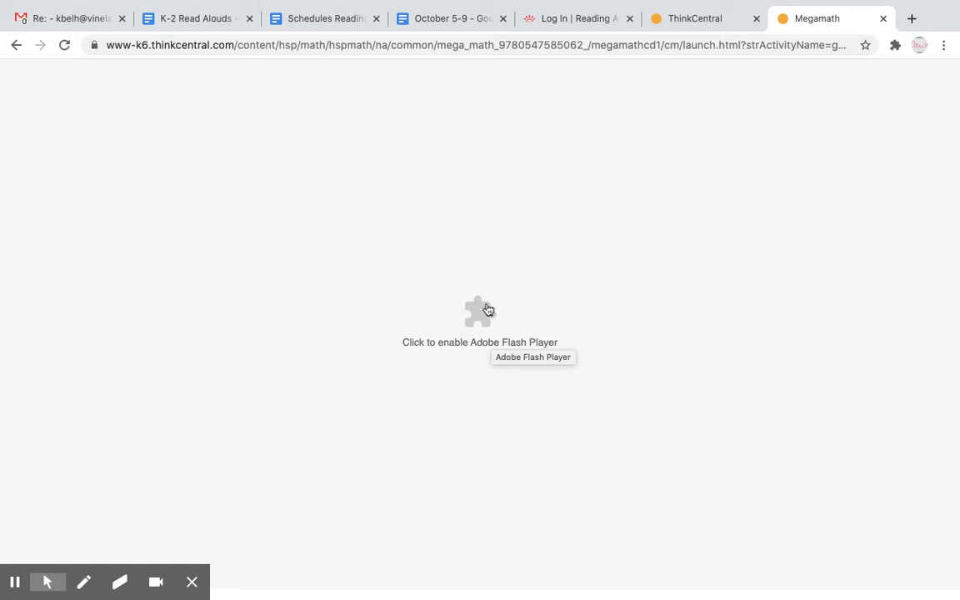
Allow Flash, try the Block Busters barn activity, exit it, and close the Mega Math tab.
left_click(473, 314)
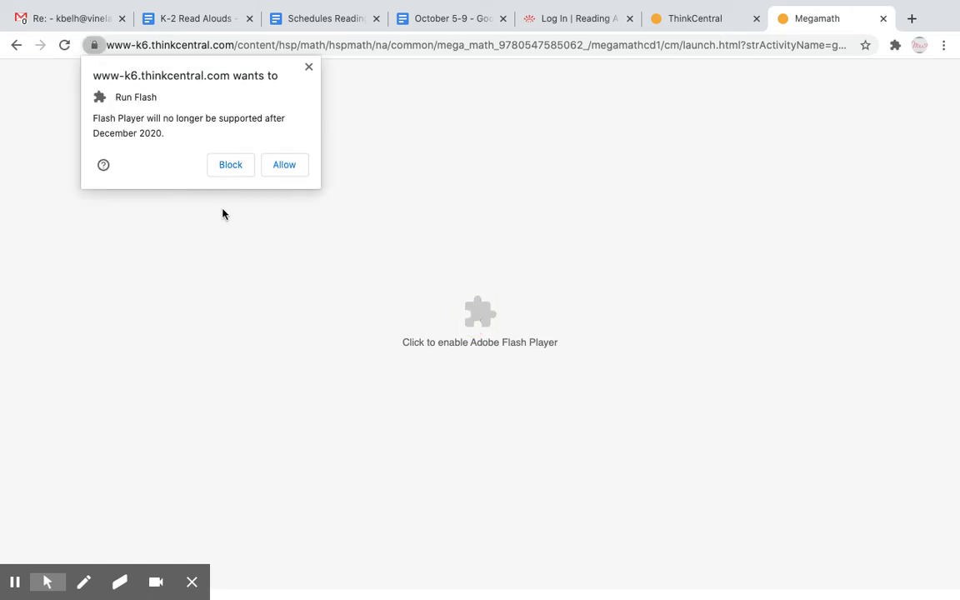
left_click(284, 165)
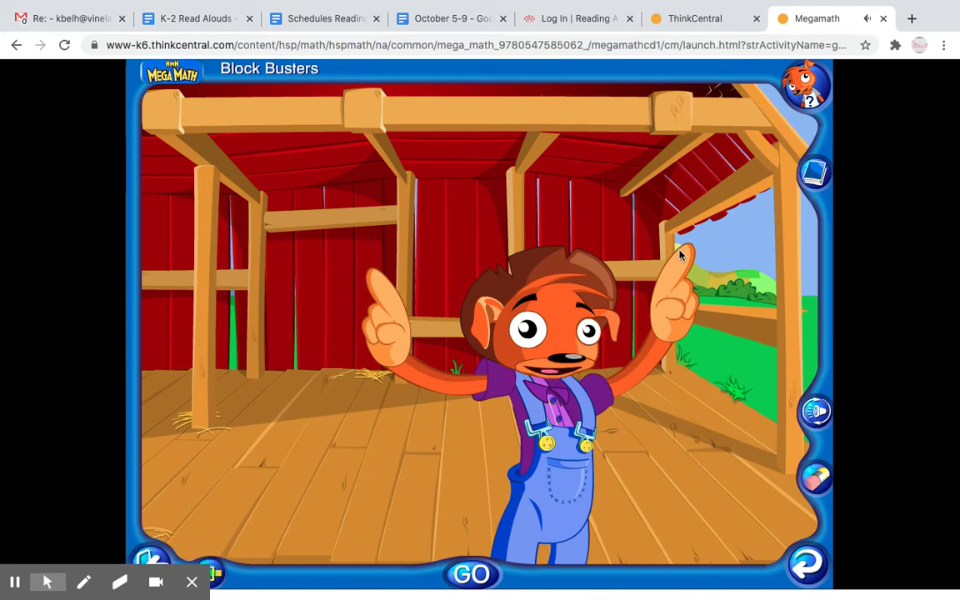
left_click(15, 582)
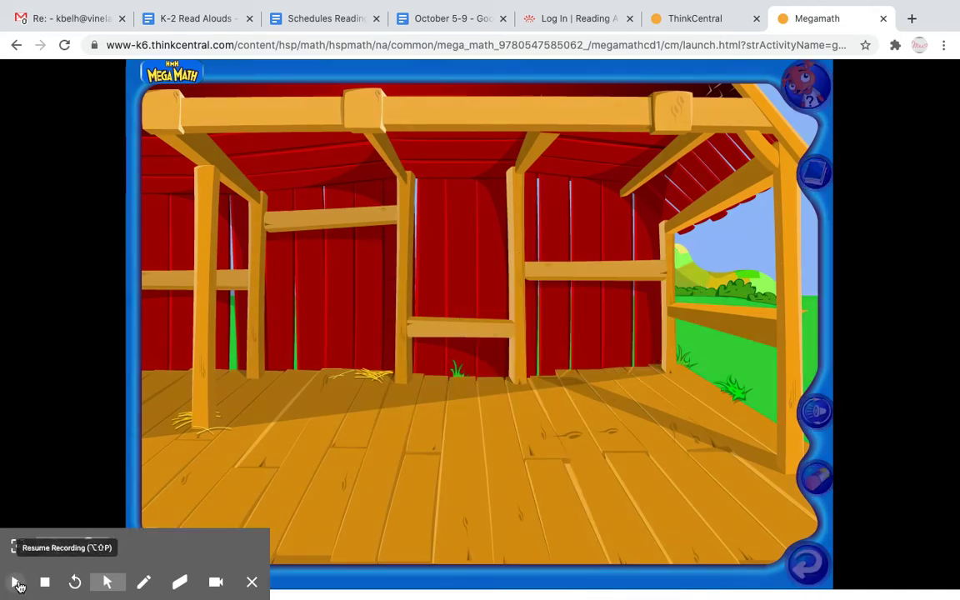
left_click(15, 581)
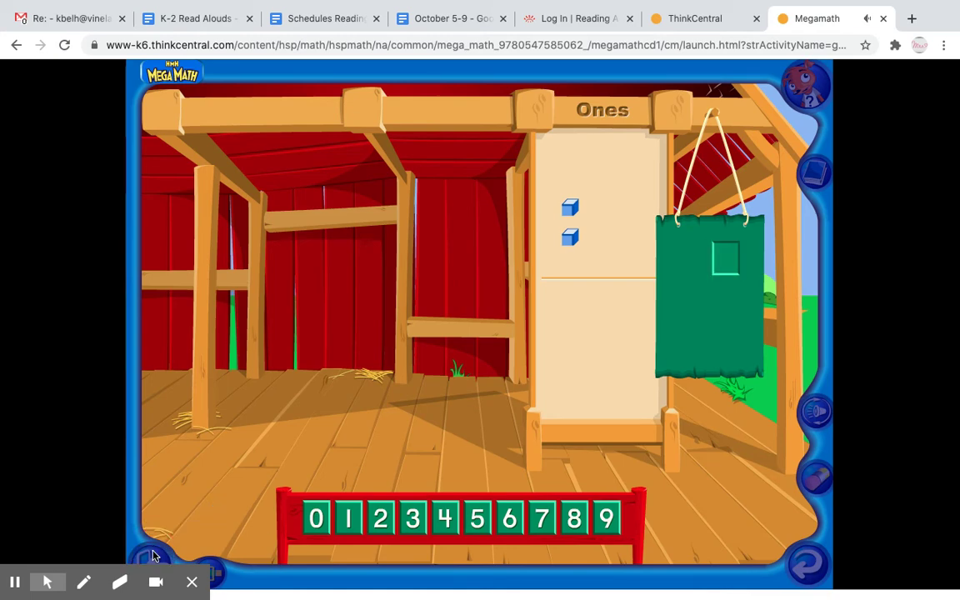
left_click(152, 556)
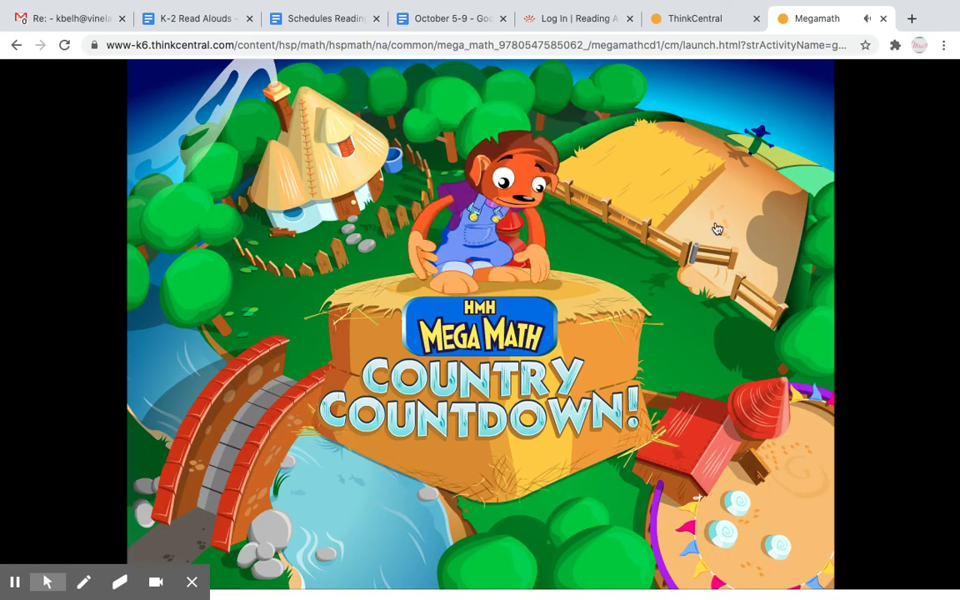
left_click(883, 20)
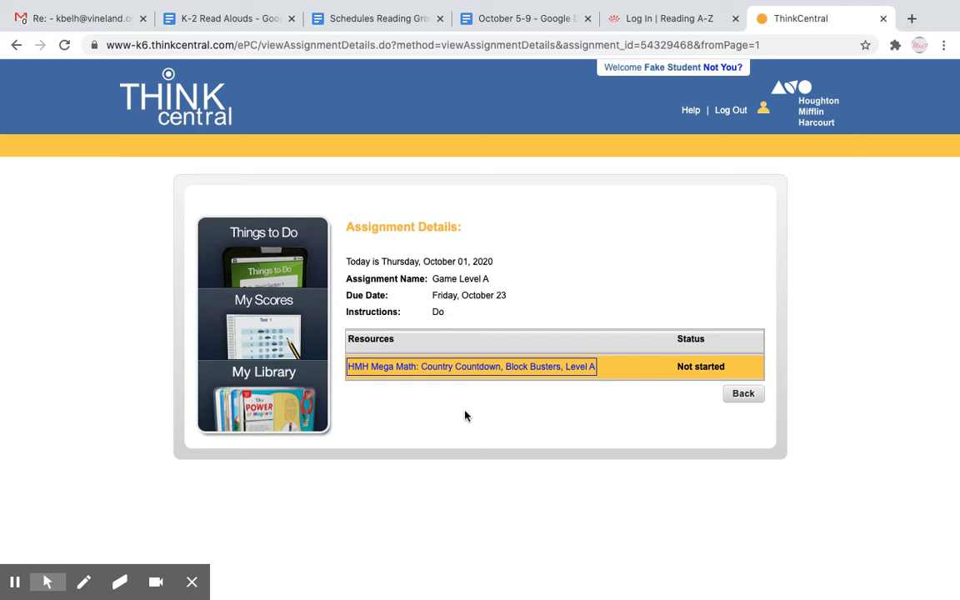
Return to Things to Do and open the What is a Pal? assignment, due Friday, October 30.
left_click(268, 264)
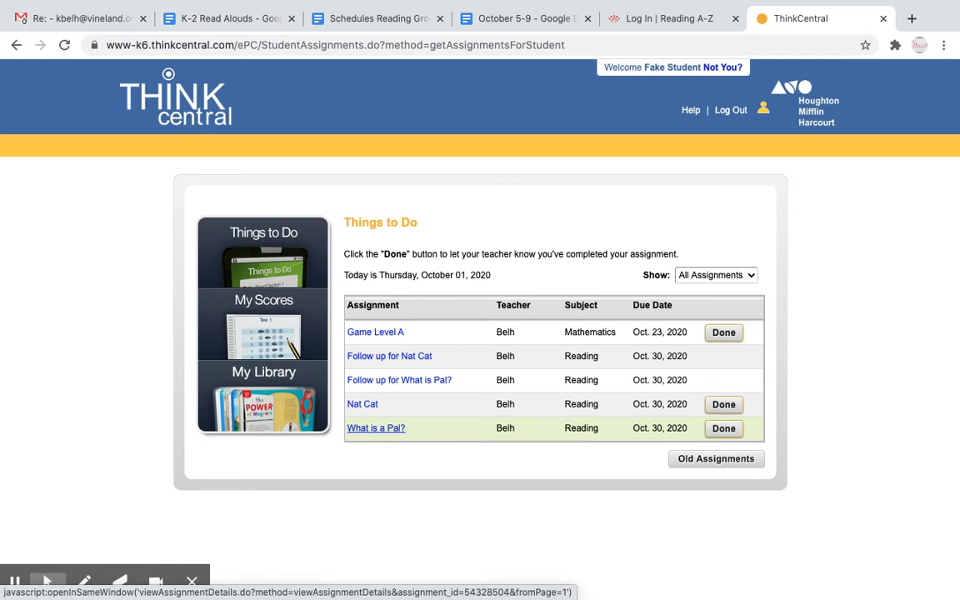
left_click(371, 428)
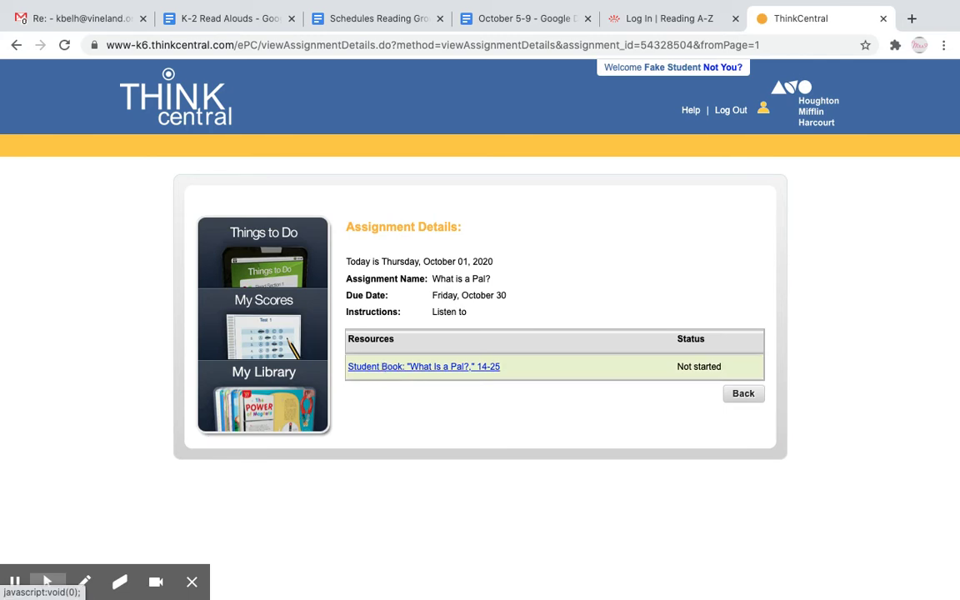
Open the Lesson 1 What Is a Pal? student book and turn to the page 15 title page.
left_click(418, 369)
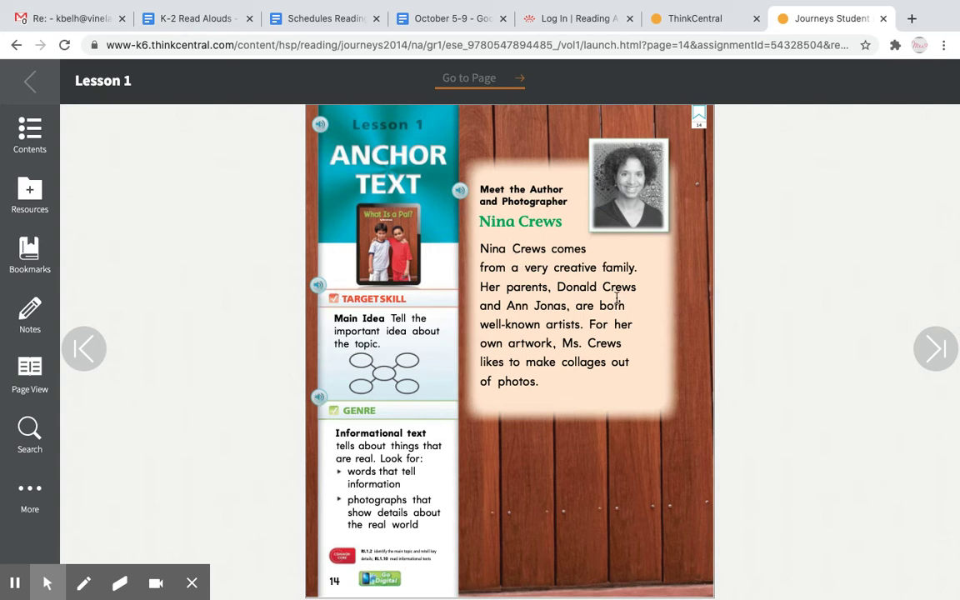
left_click(929, 354)
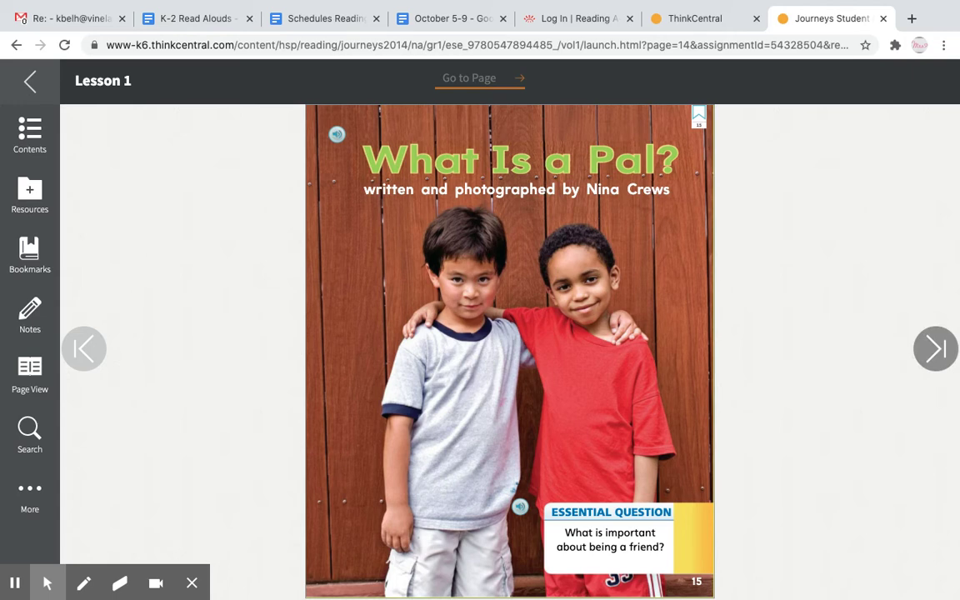
Page forward through the What Is a Pal? story to the Friends Forever poetry page.
left_click(930, 350)
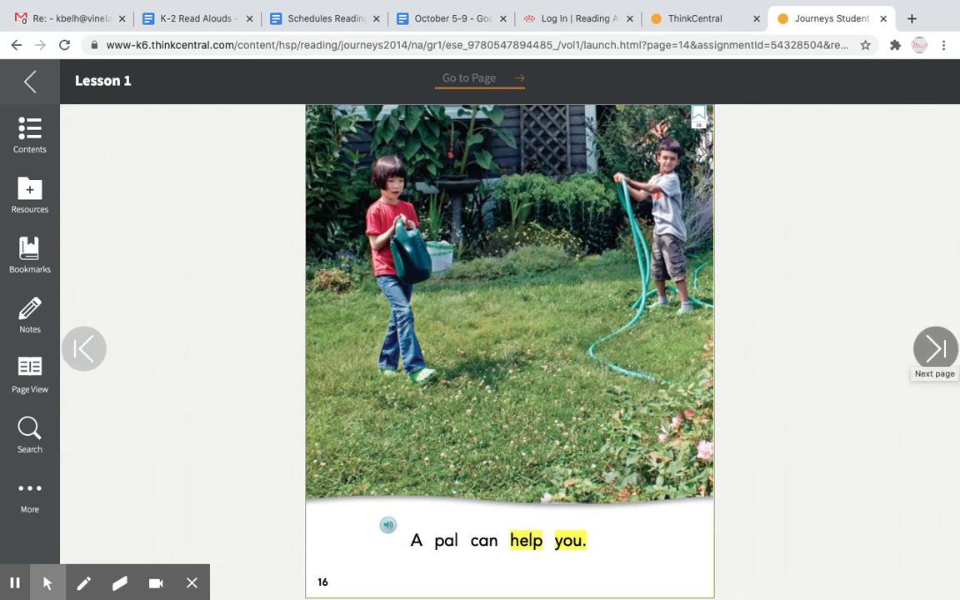
left_click(935, 348)
left_click(936, 350)
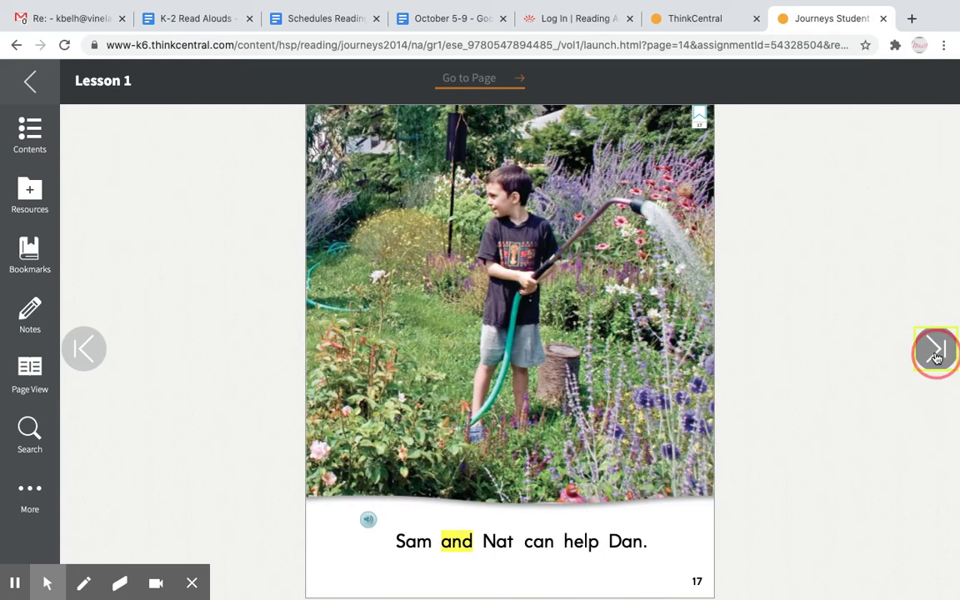
left_click(935, 350)
left_click(936, 350)
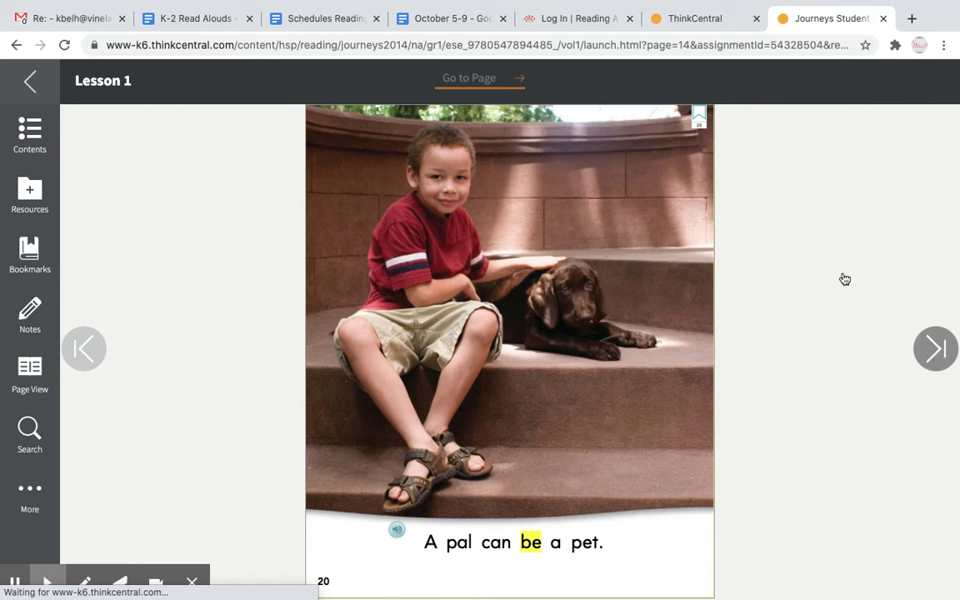
left_click(926, 350)
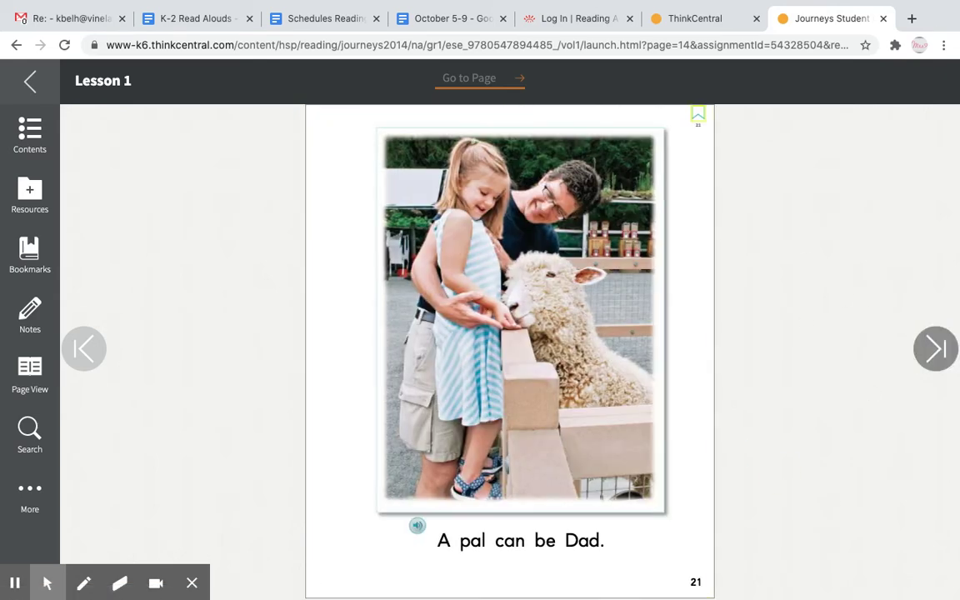
left_click(927, 353)
left_click(927, 353)
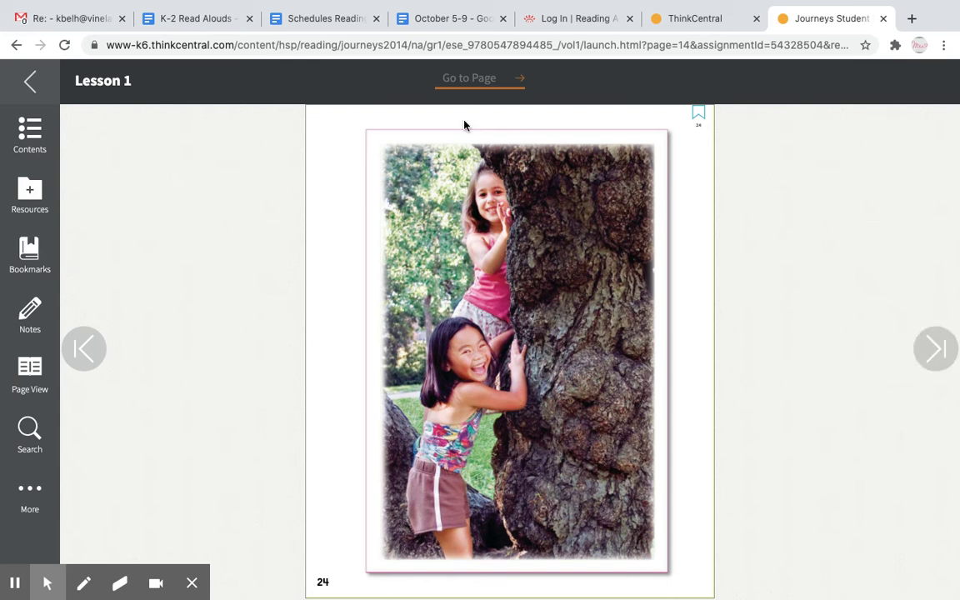
left_click(935, 350)
left_click(935, 349)
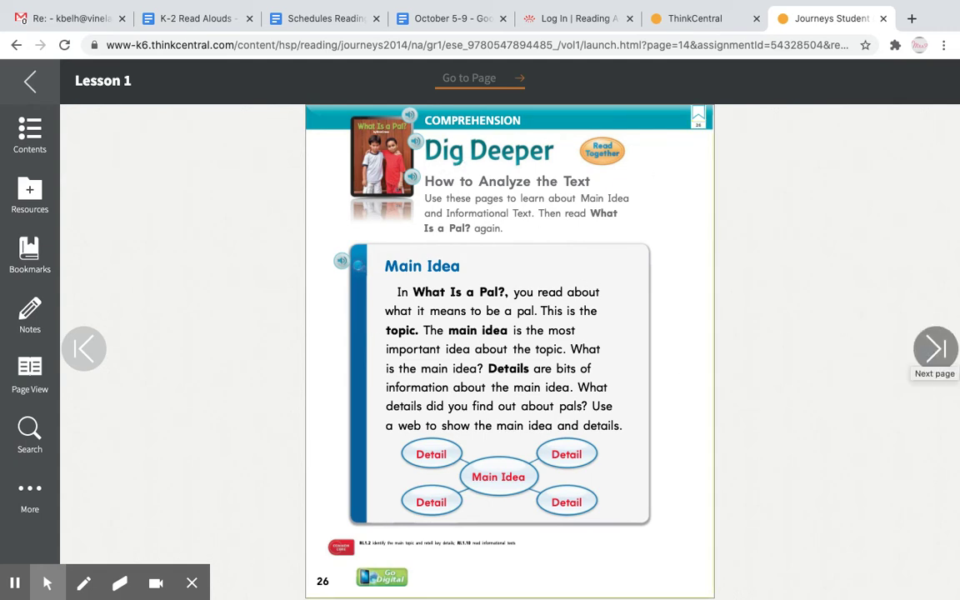
left_click(929, 353)
left_click(928, 355)
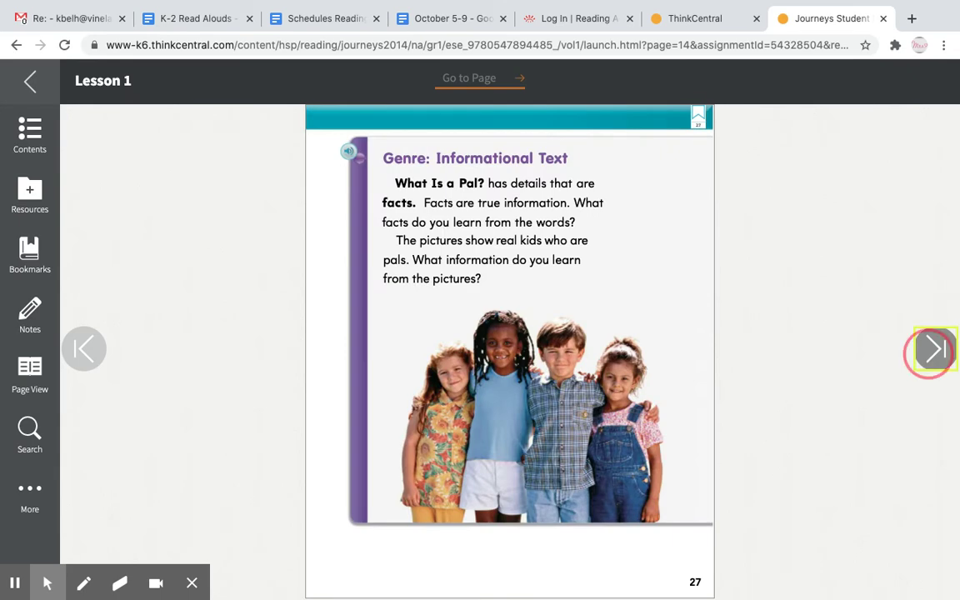
left_click(928, 357)
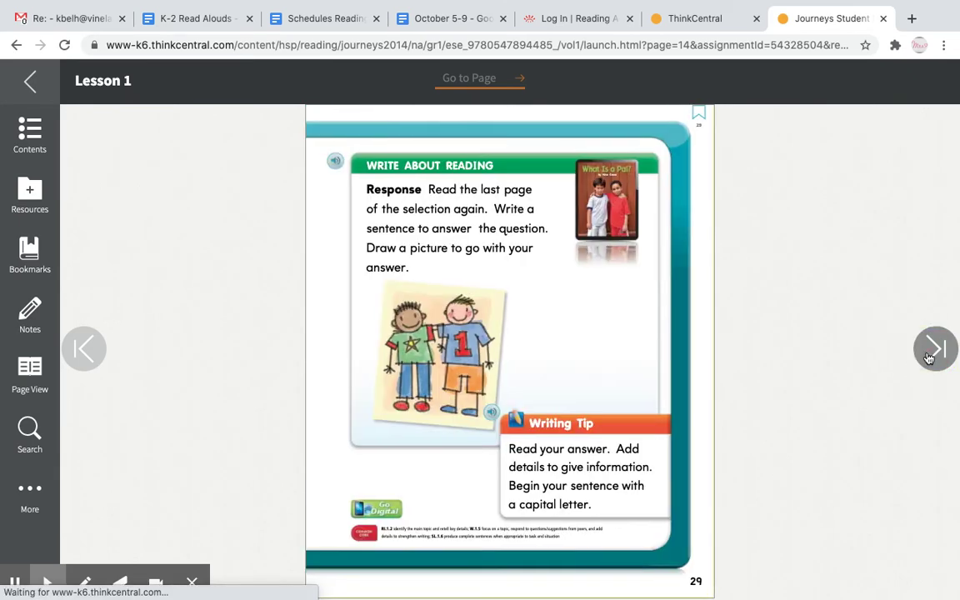
left_click(928, 357)
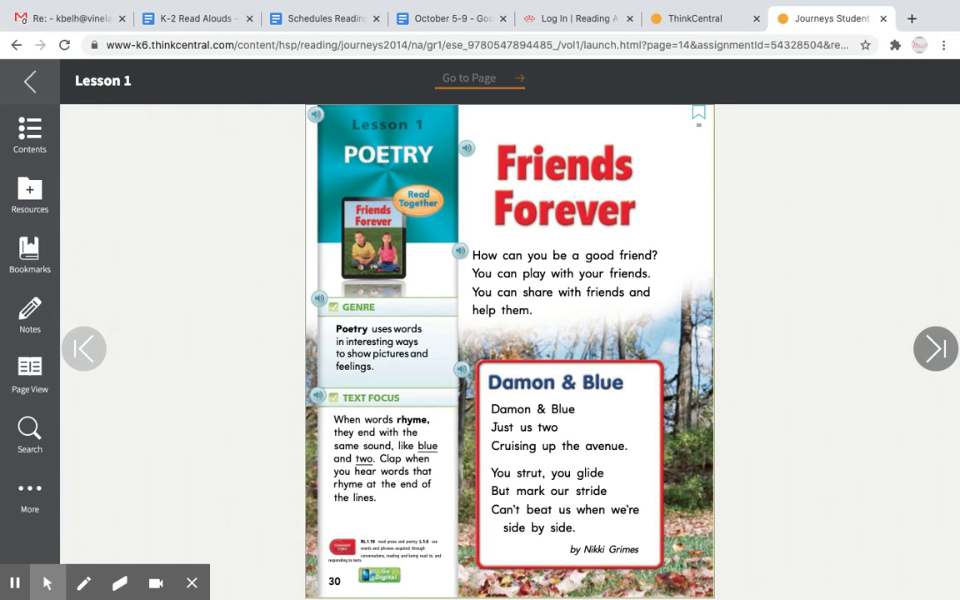
Page back to page 25, forward to the Dig Deeper page 26, then close the eBook.
left_click(87, 353)
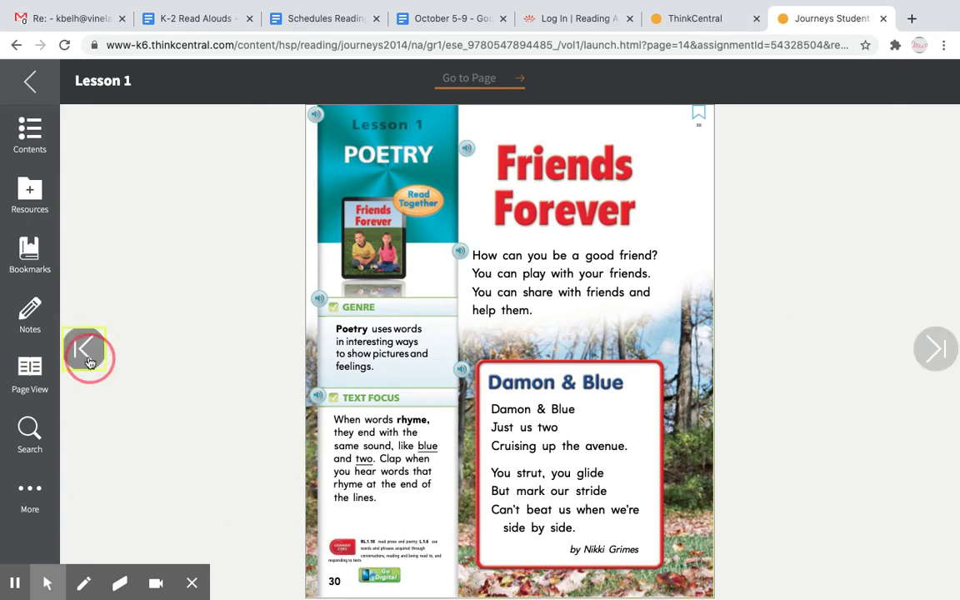
left_click(86, 353)
left_click(90, 360)
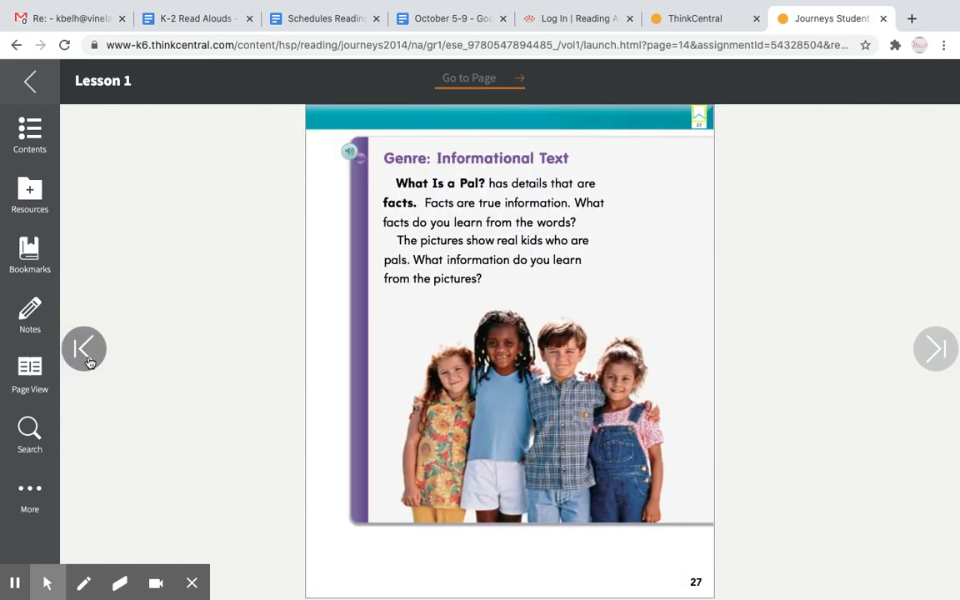
left_click(89, 360)
left_click(89, 360)
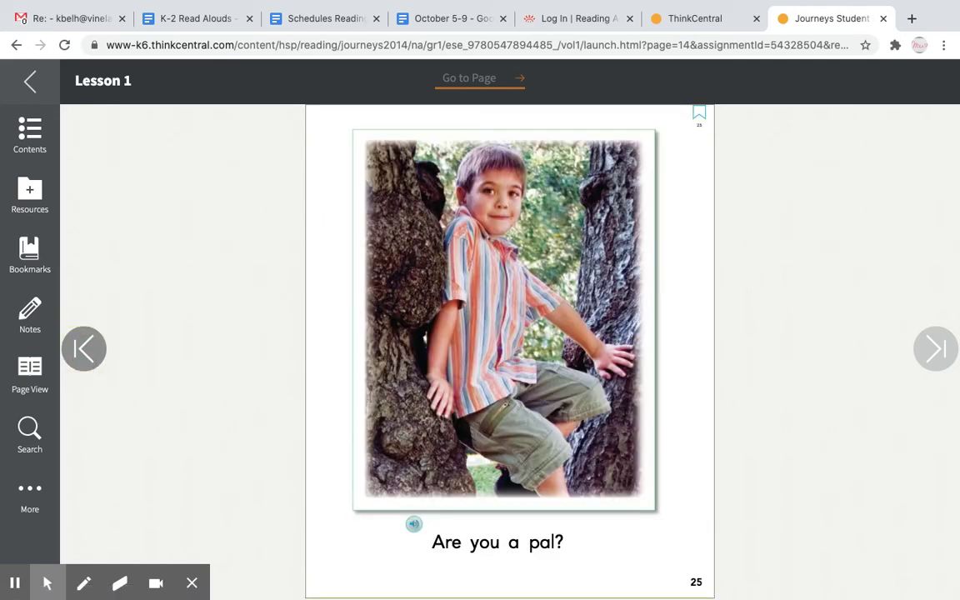
left_click(932, 343)
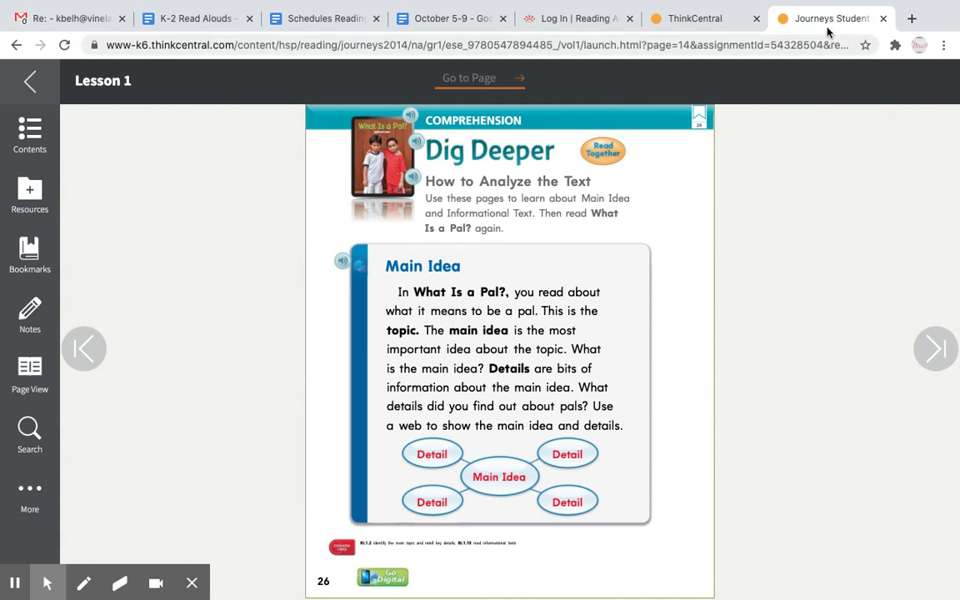
left_click(884, 19)
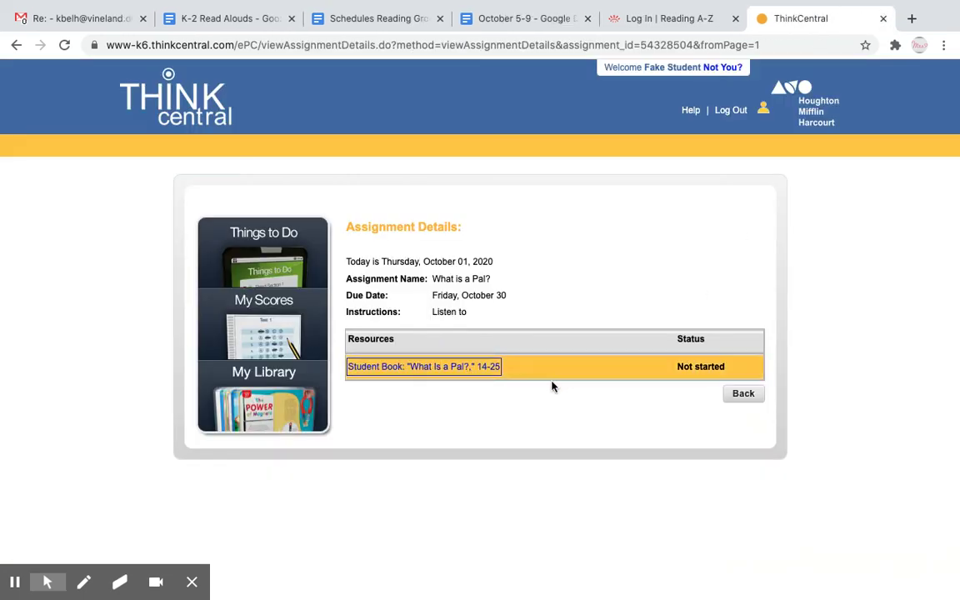
Open Follow up for What is Pal? and start its Weekly Test Lesson 1 at question 1 of 4.
left_click(282, 282)
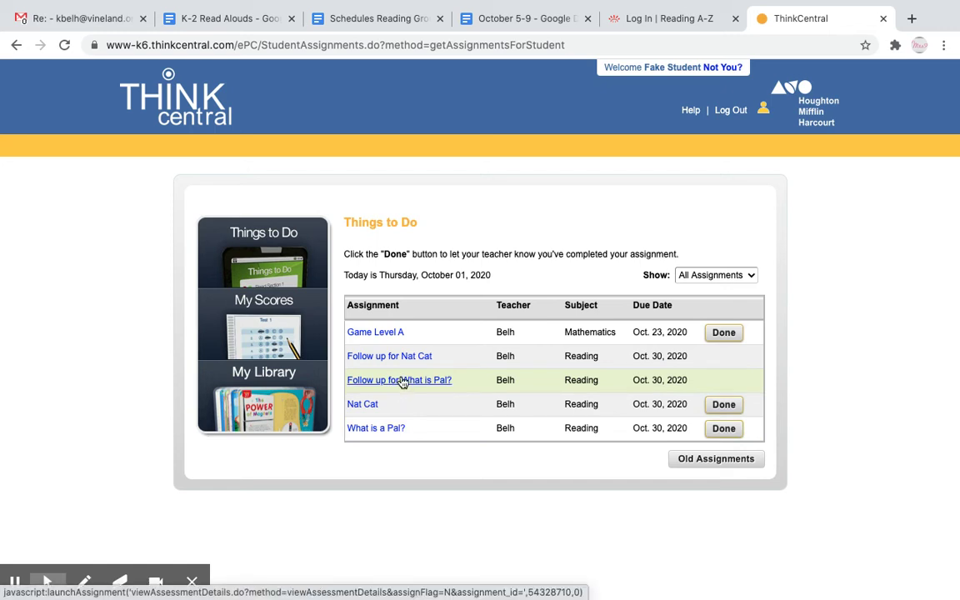
left_click(399, 380)
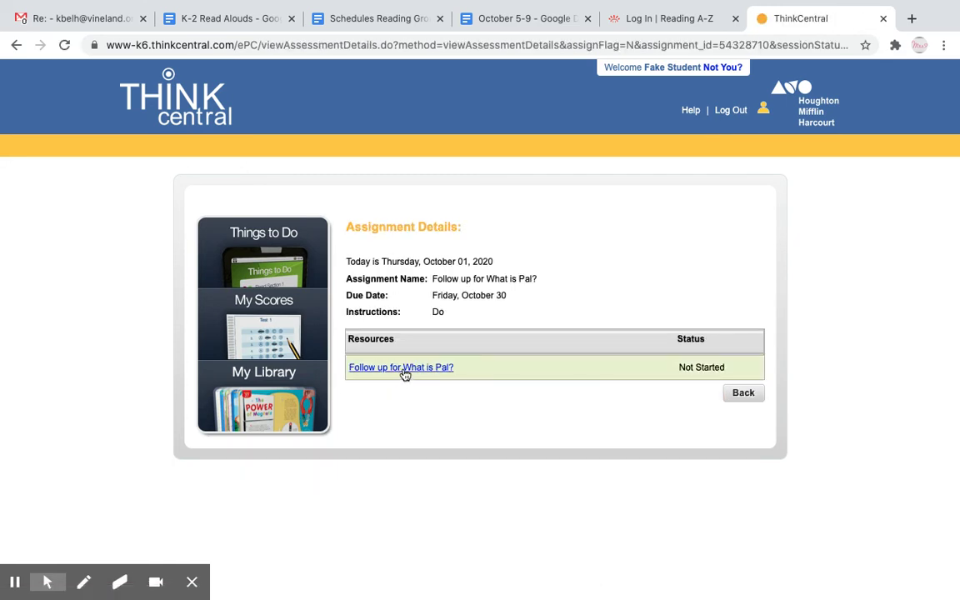
left_click(399, 368)
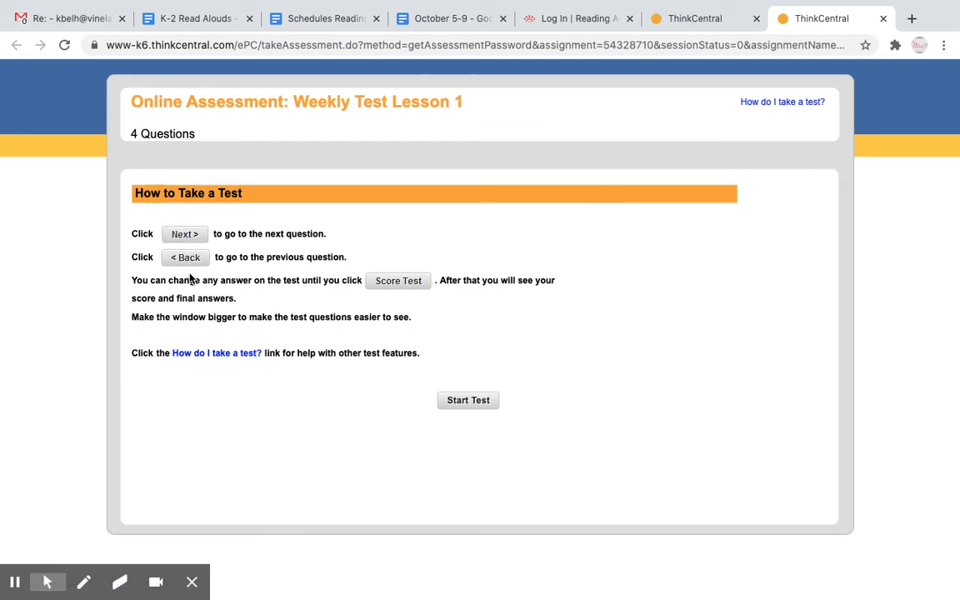
left_click(452, 403)
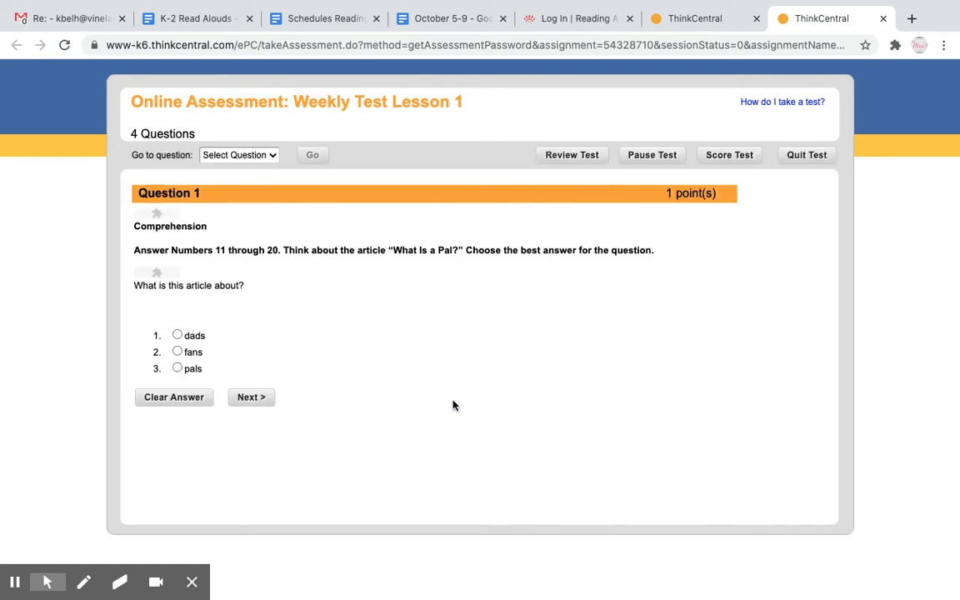
Answer all four Weekly Test Lesson 1 questions, keeping pals for question 1, and reach Test Review.
left_click(155, 218)
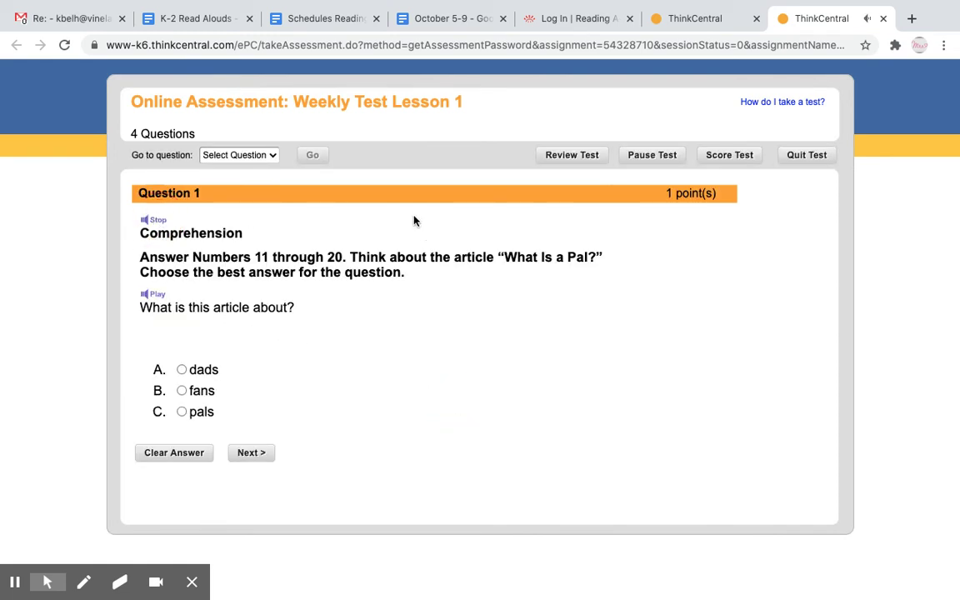
left_click(157, 220)
left_click(181, 411)
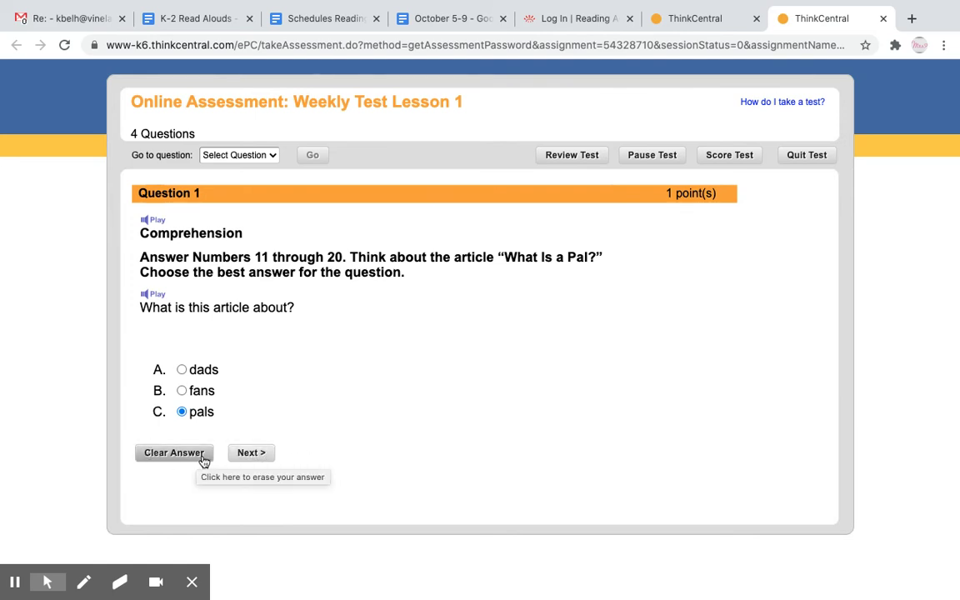
left_click(182, 390)
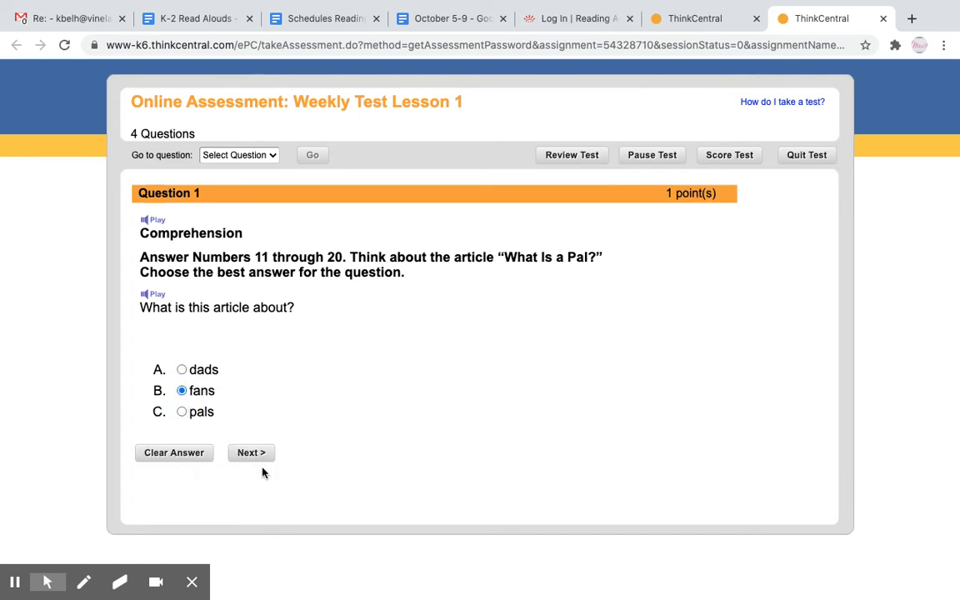
left_click(182, 412)
left_click(247, 455)
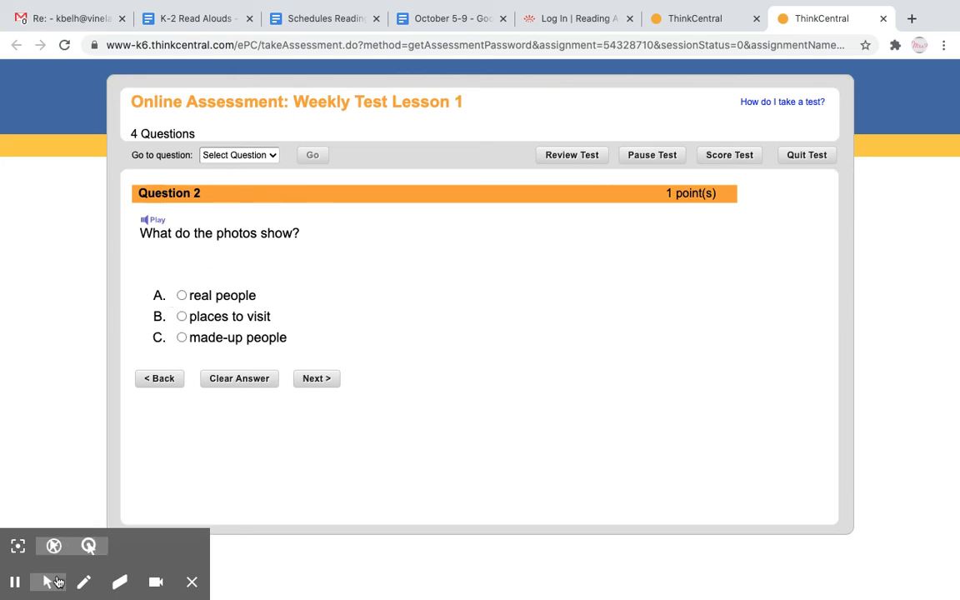
left_click(13, 582)
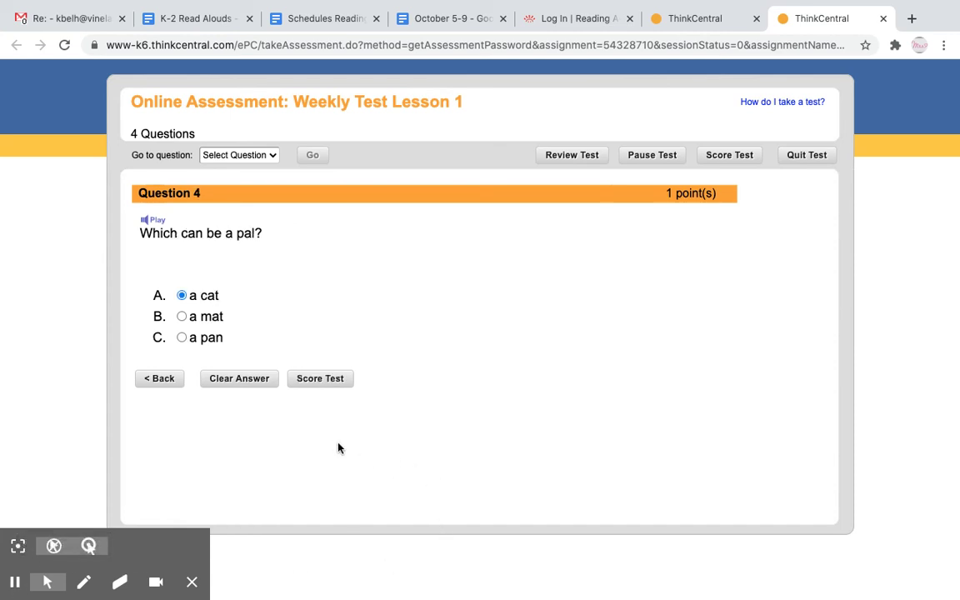
left_click(333, 378)
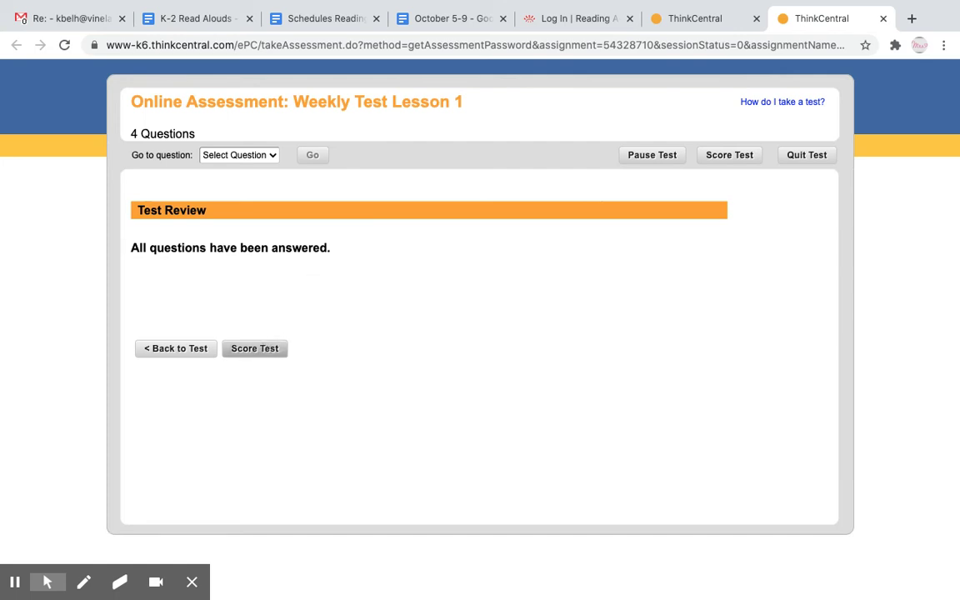
Score the weekly test at 4/4, check question 2's correct answer, and close the report.
left_click(257, 353)
left_click(255, 348)
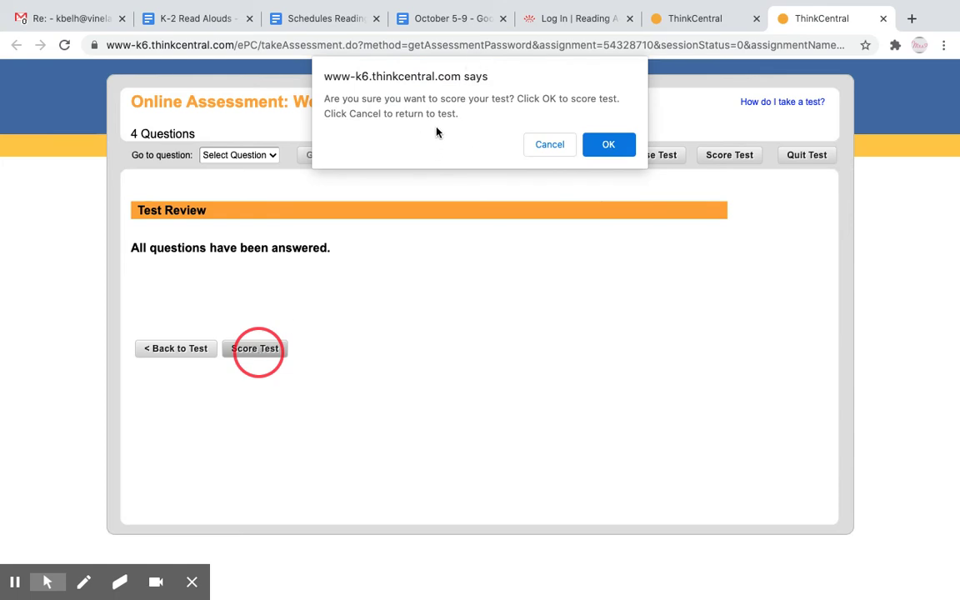
left_click(609, 147)
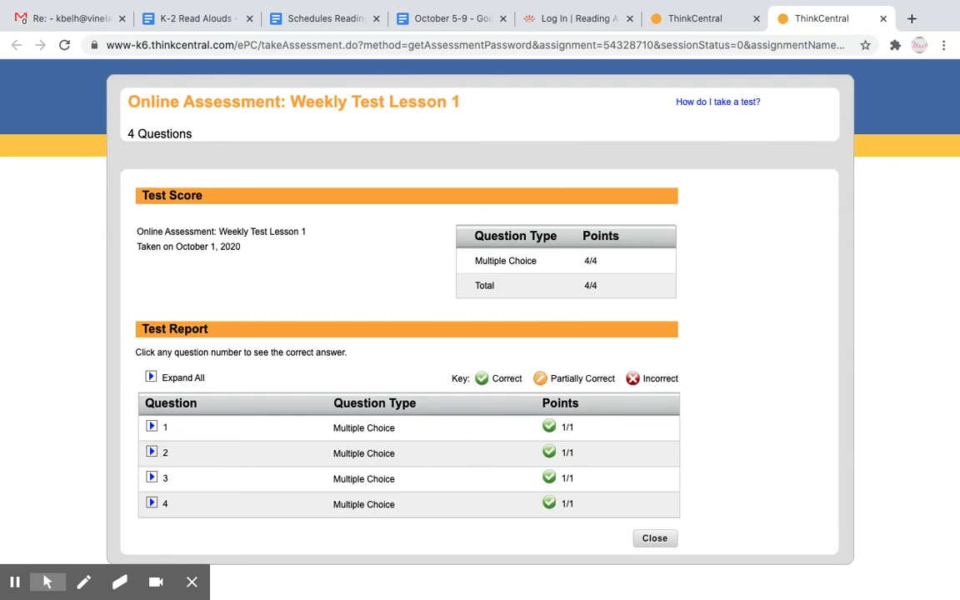
left_click(151, 451)
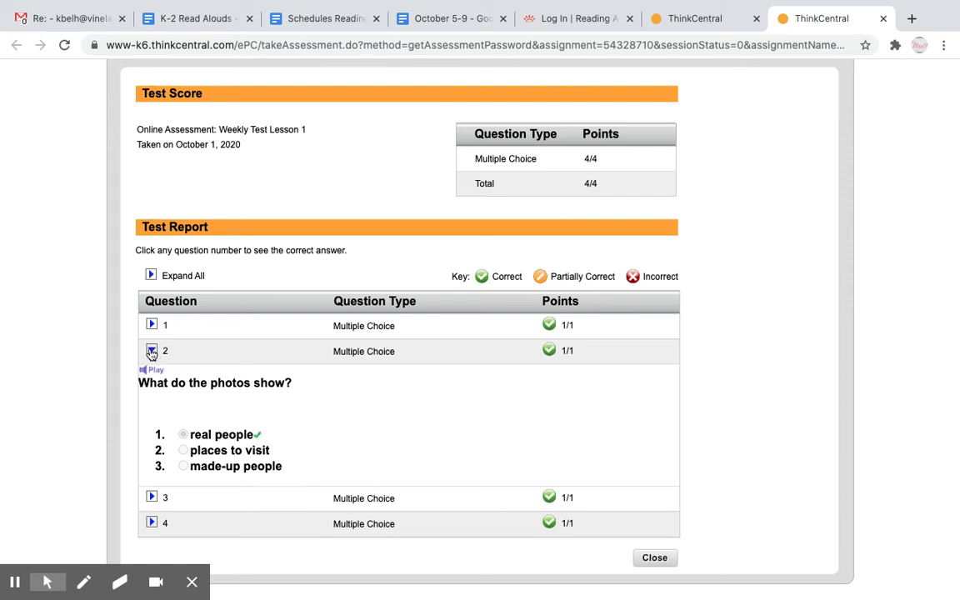
left_click(152, 351)
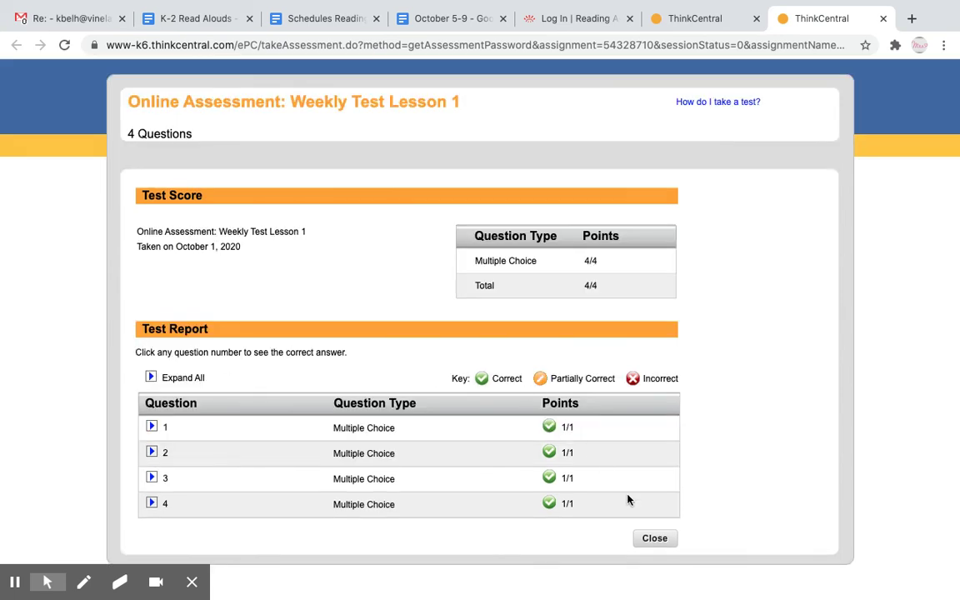
left_click(654, 538)
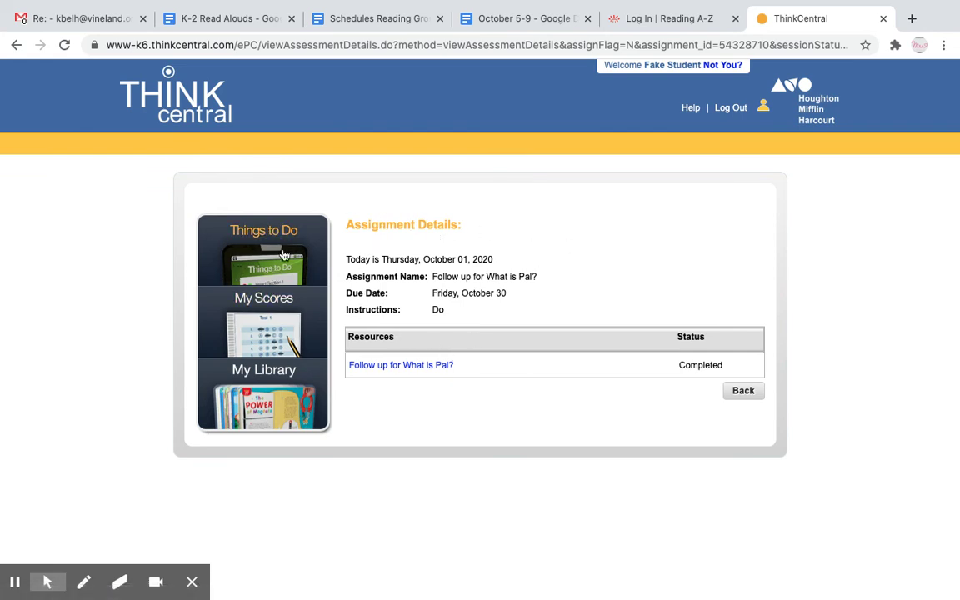
Open the Nat Cat assignment's Decodable Reader: Nat Cat at its page 9 title page.
left_click(280, 262)
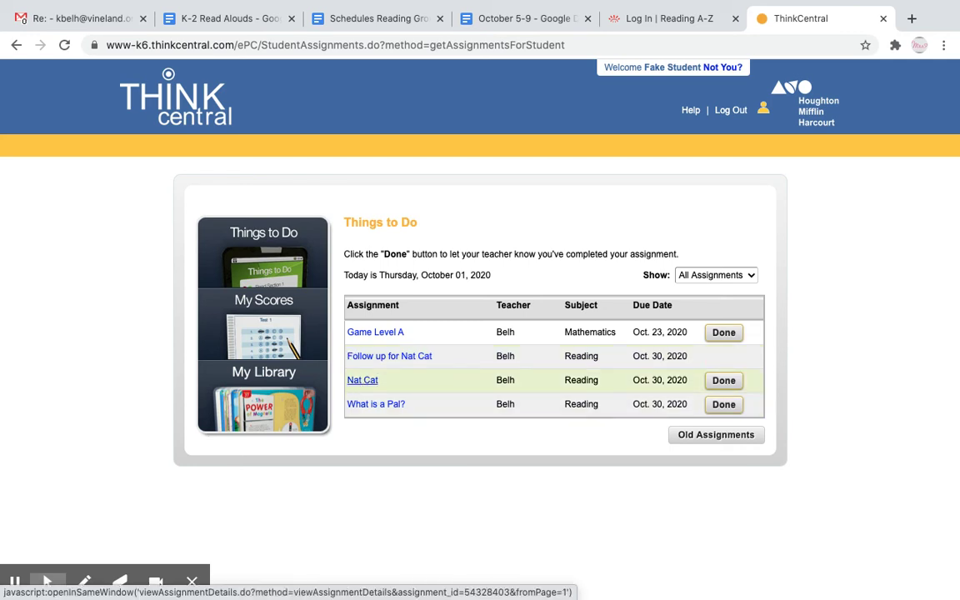
left_click(365, 382)
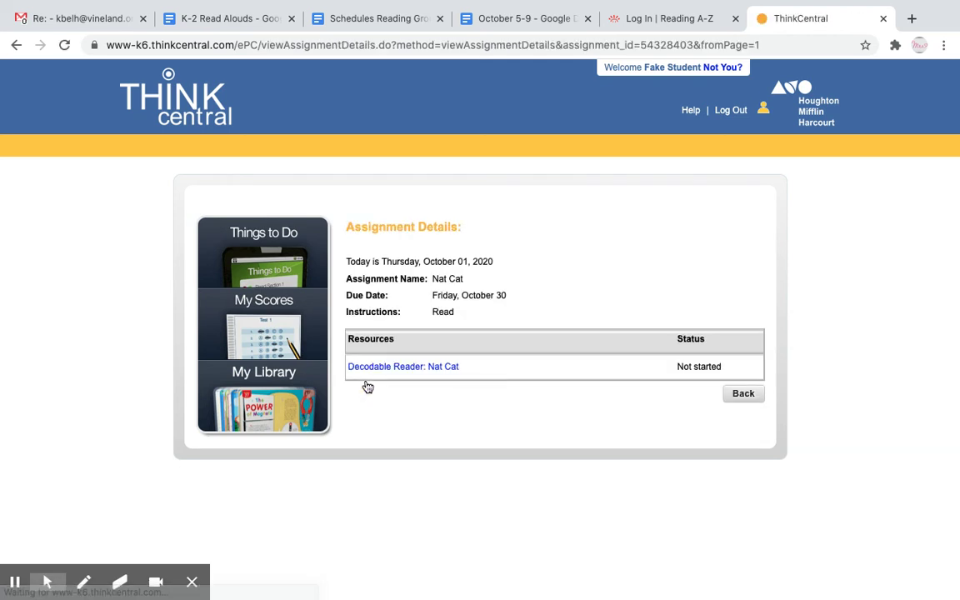
left_click(389, 375)
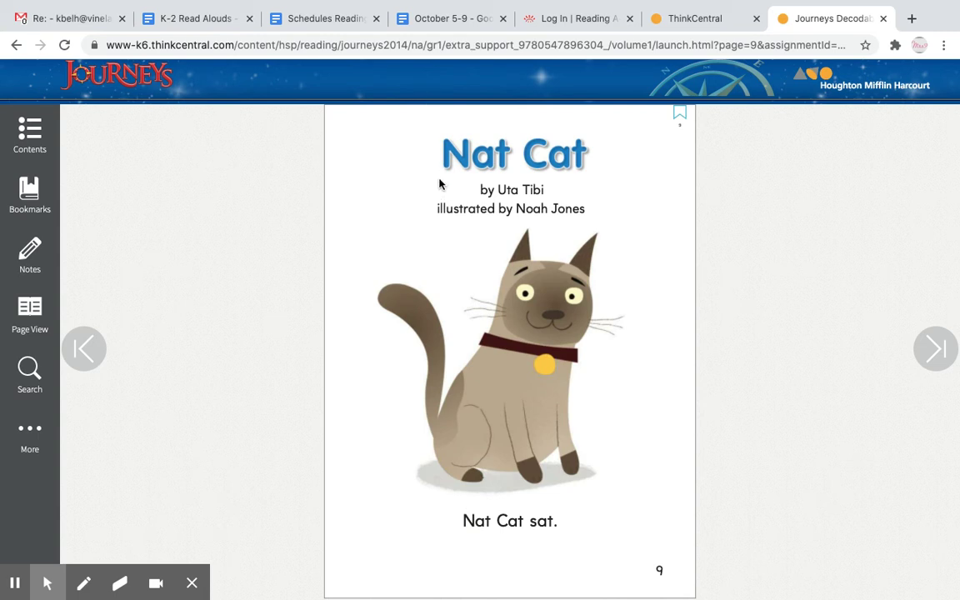
Page through Nat Cat from page 9 to the last page 14, then close the reader.
left_click(482, 534)
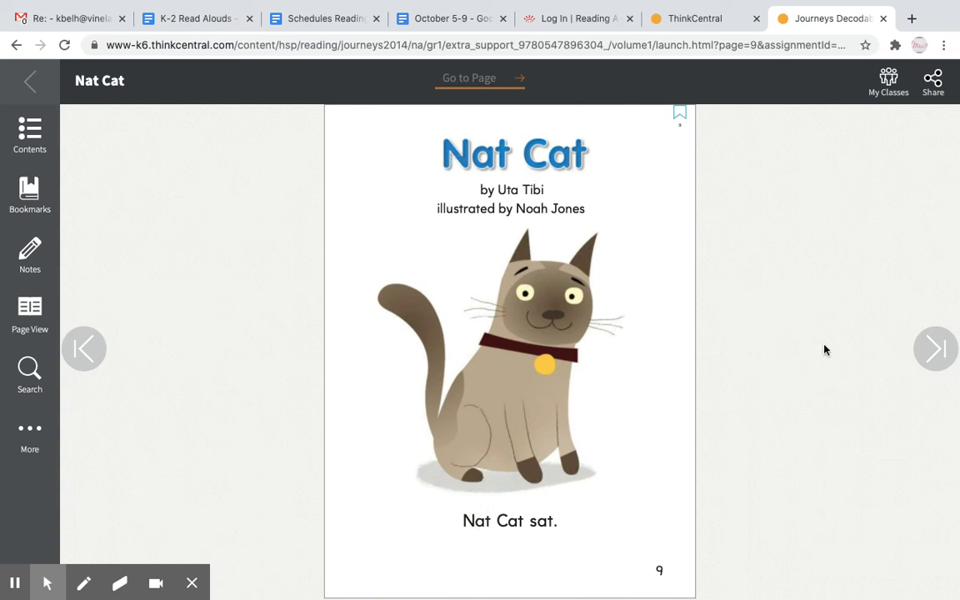
left_click(936, 348)
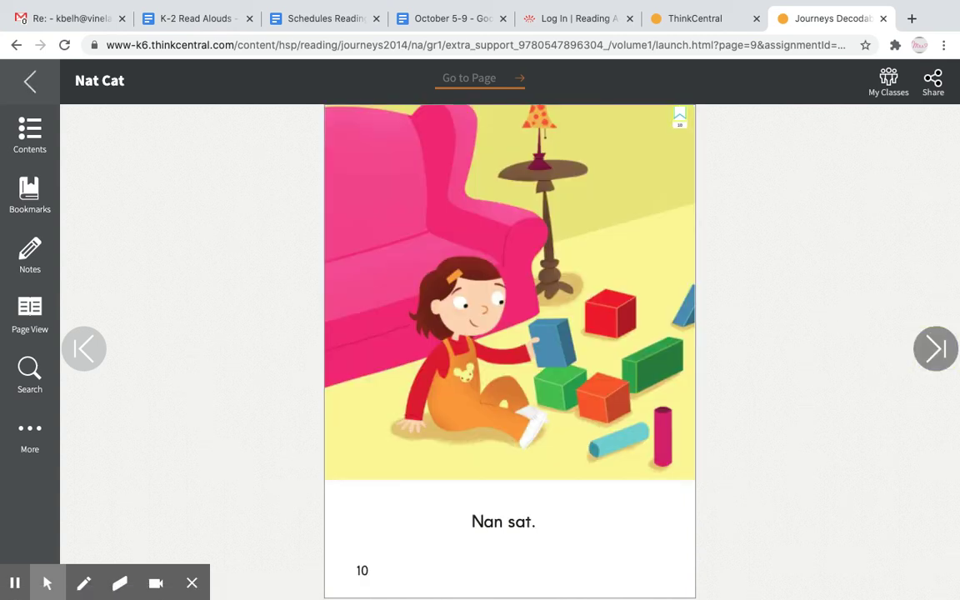
left_click(936, 349)
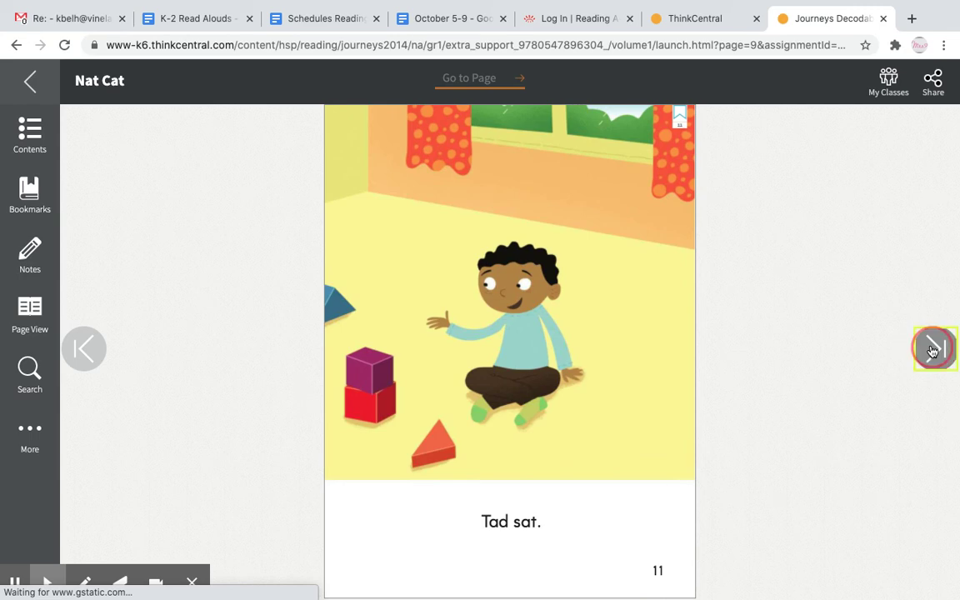
left_click(936, 349)
left_click(935, 350)
left_click(934, 350)
left_click(933, 351)
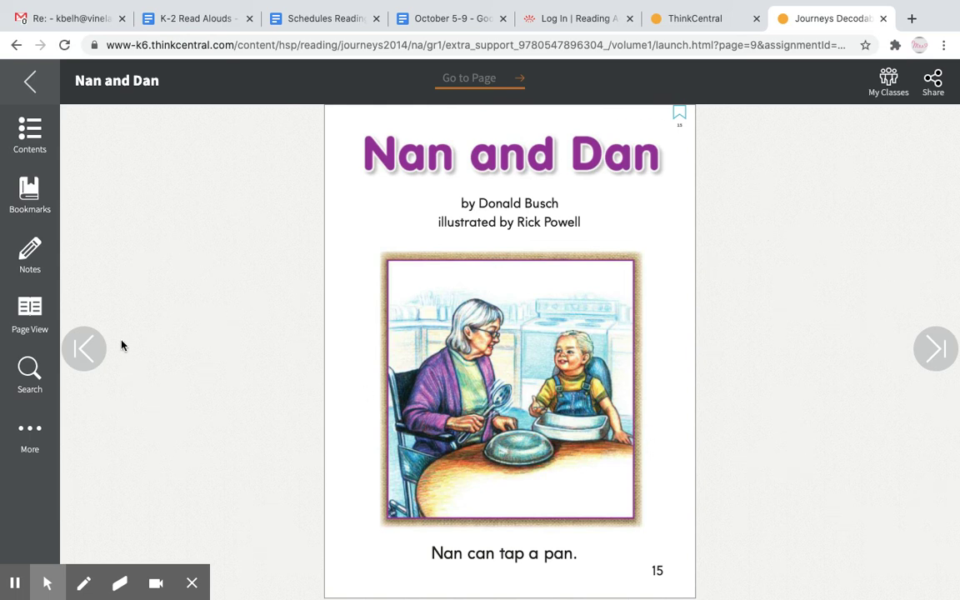
left_click(101, 350)
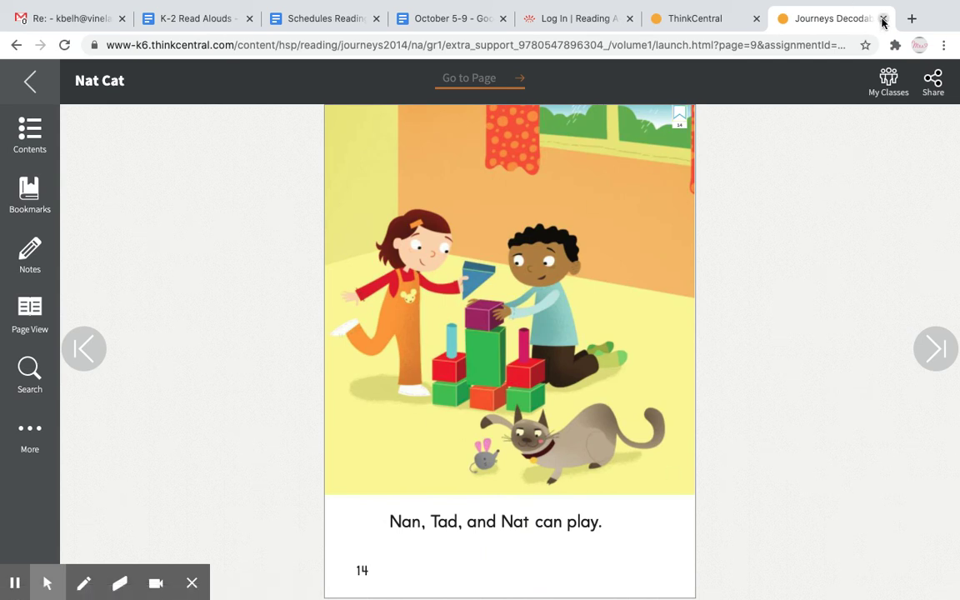
left_click(882, 19)
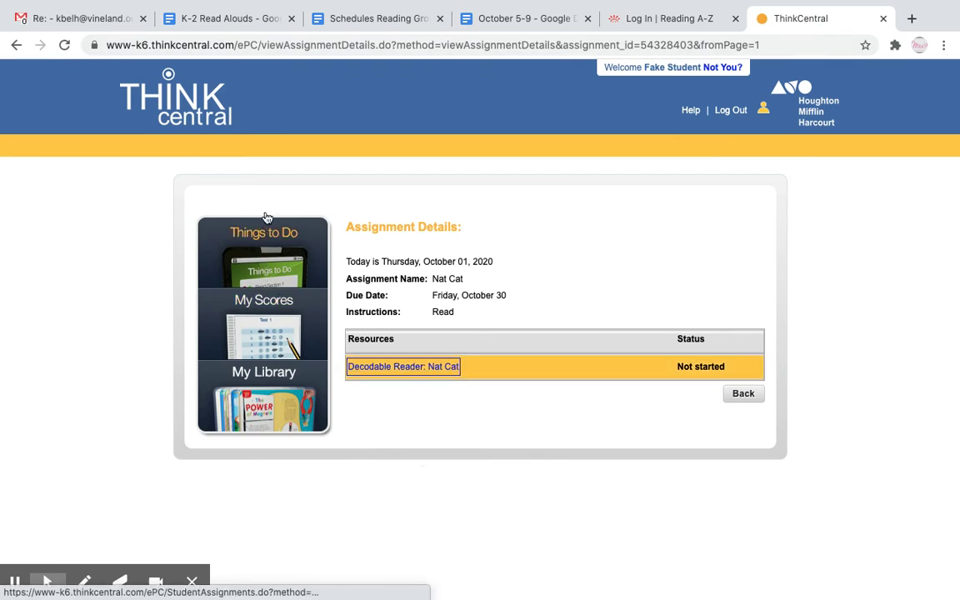
Return to the Things to Do list with its four assignments.
left_click(266, 261)
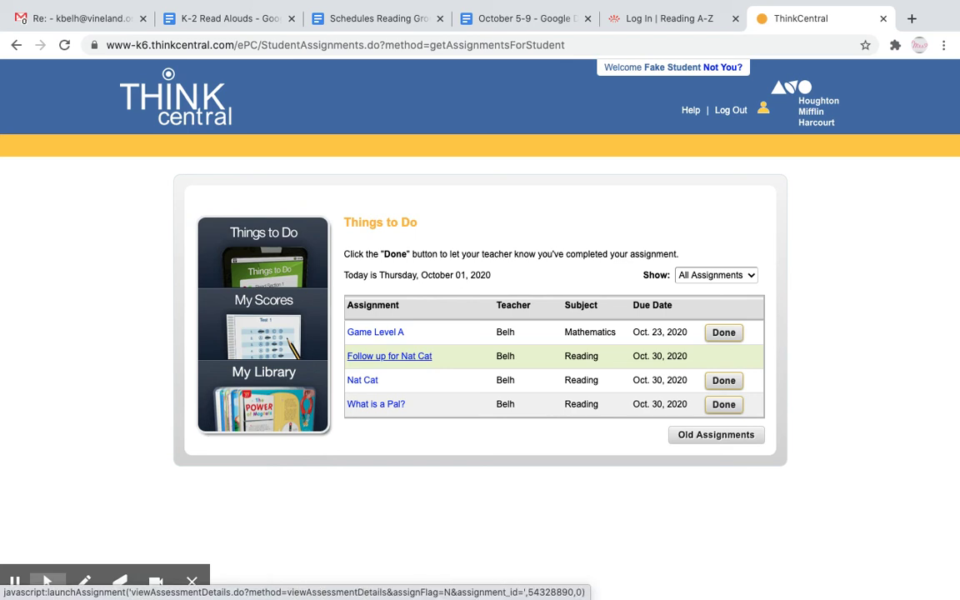
Open Follow up for Nat Cat and launch its 4-question Weekly Test Lesson 1.
left_click(410, 358)
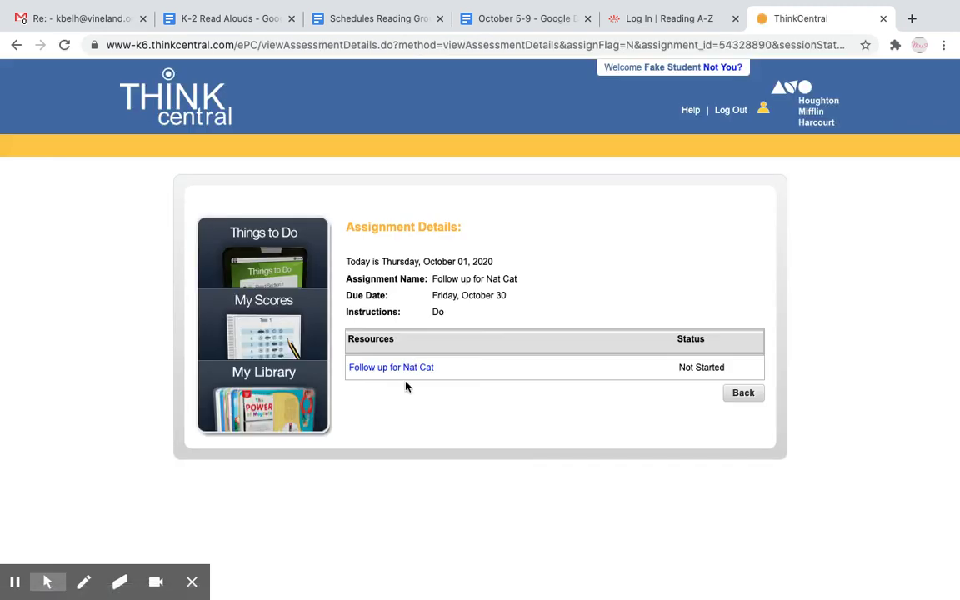
left_click(405, 368)
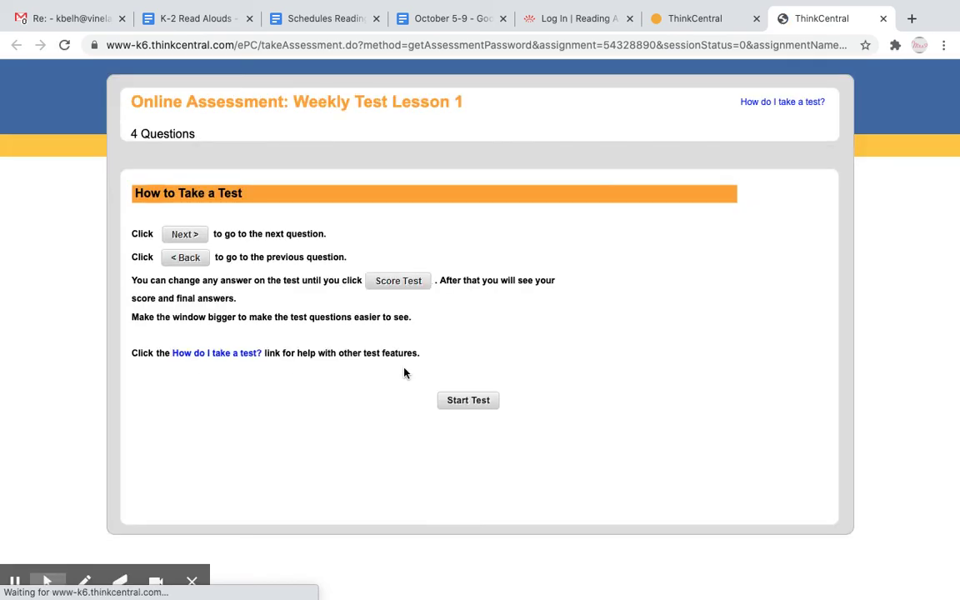
Start Weekly Test Lesson 1 and answer questions 1 and 2 with fan and nap.
left_click(469, 401)
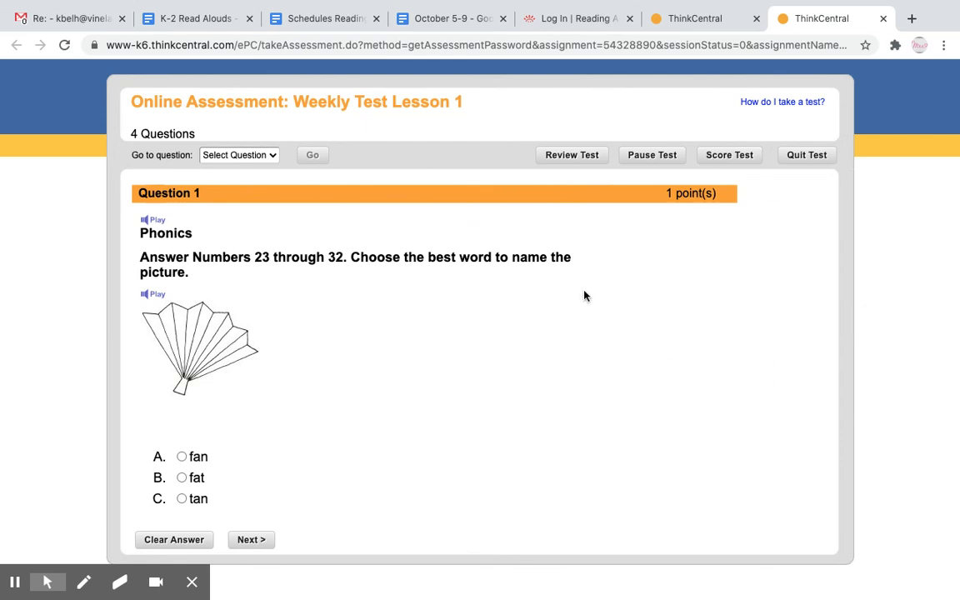
left_click(182, 457)
left_click(240, 540)
left_click(182, 406)
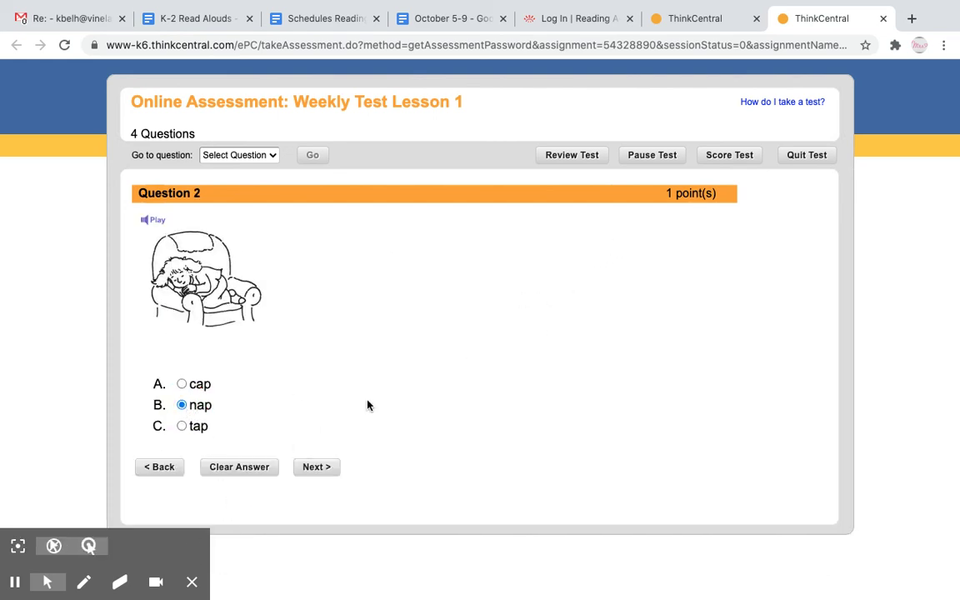
Answer questions 3 and 4 with can and pad, review the test, and submit it for scoring.
left_click(730, 161)
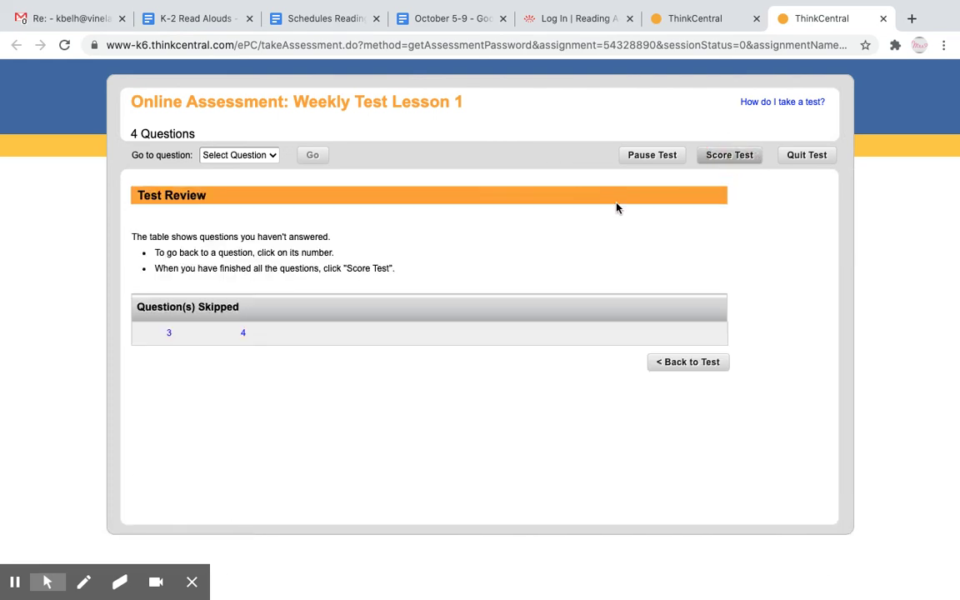
left_click(700, 362)
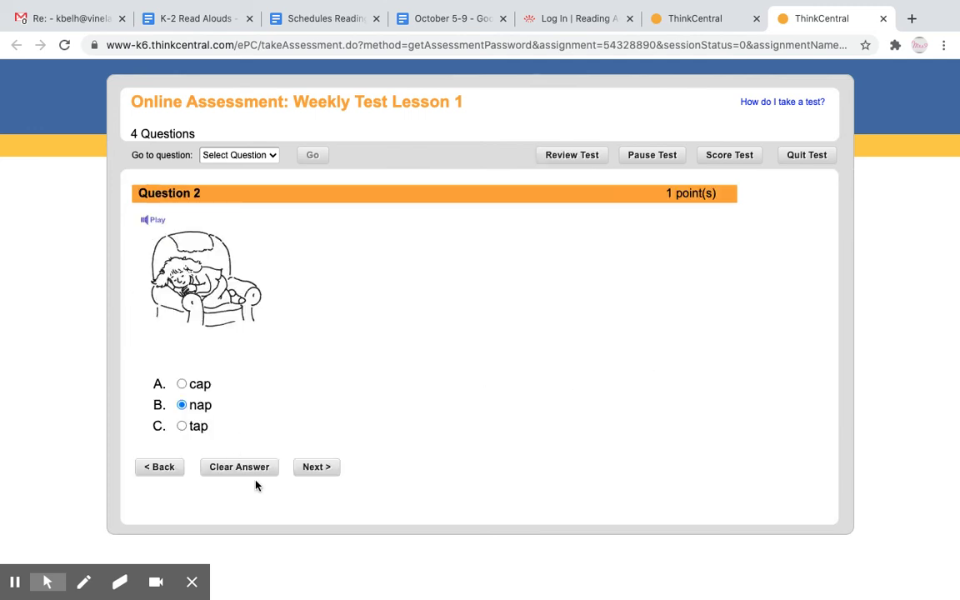
left_click(316, 468)
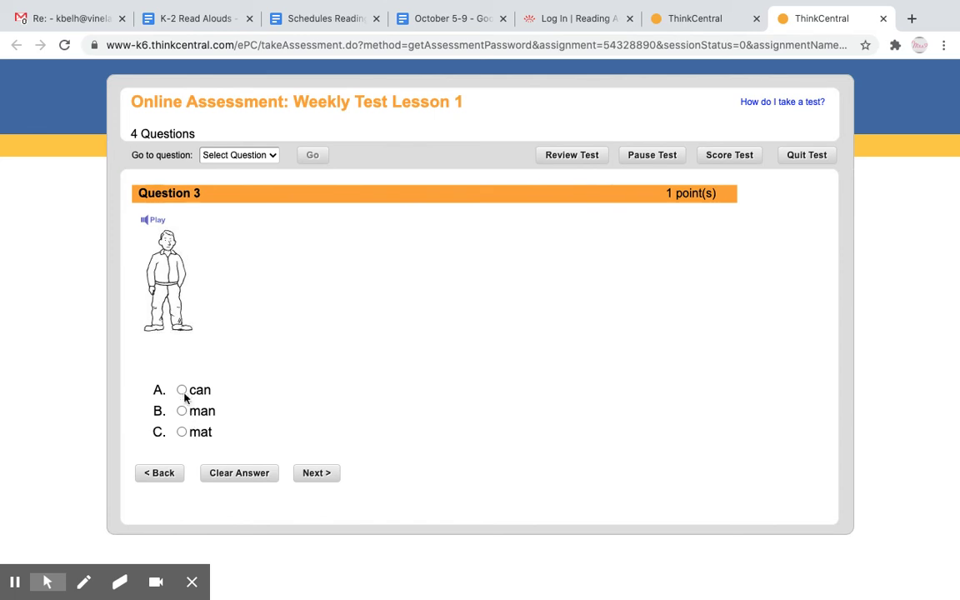
left_click(183, 390)
left_click(314, 472)
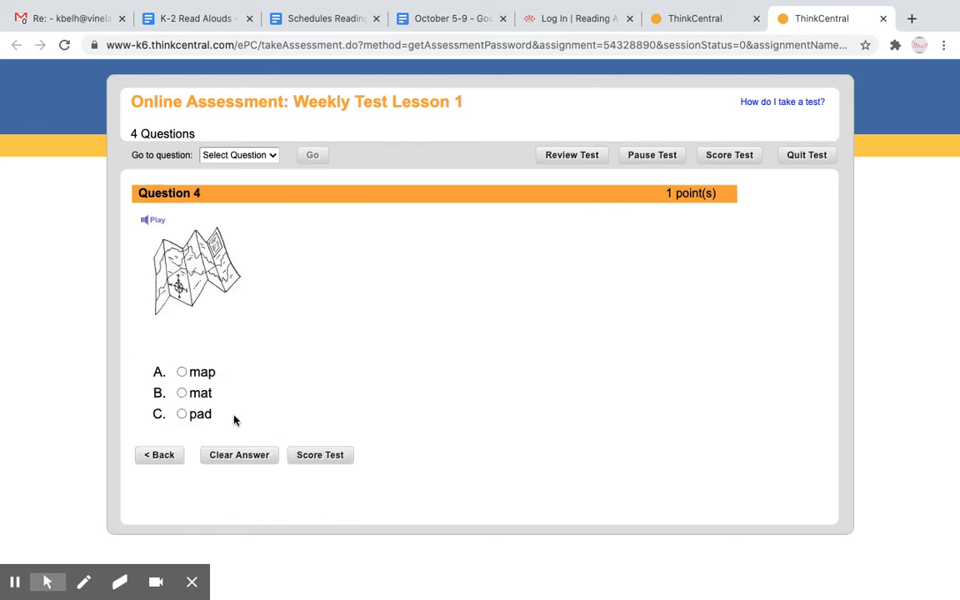
left_click(181, 418)
left_click(325, 455)
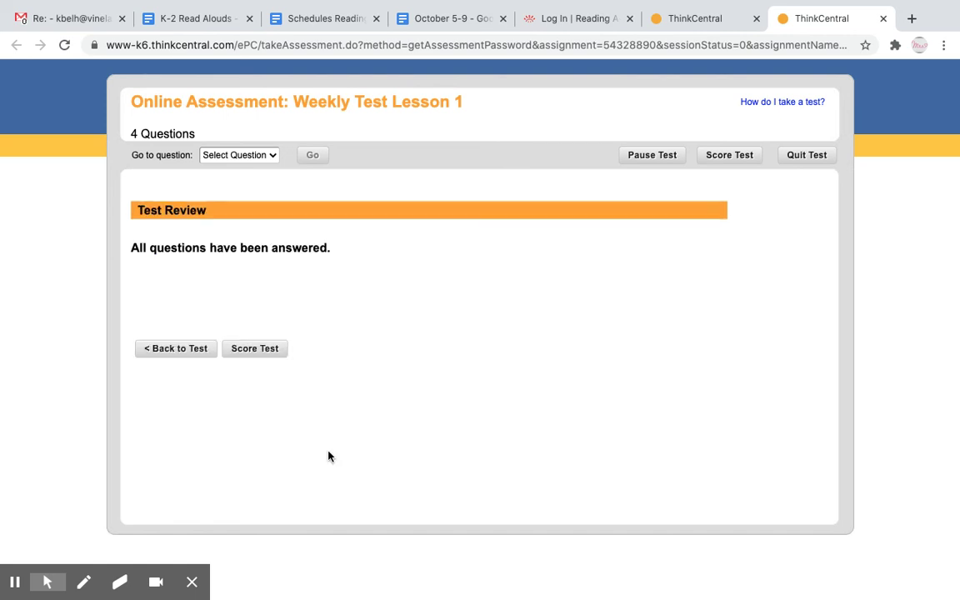
left_click(269, 353)
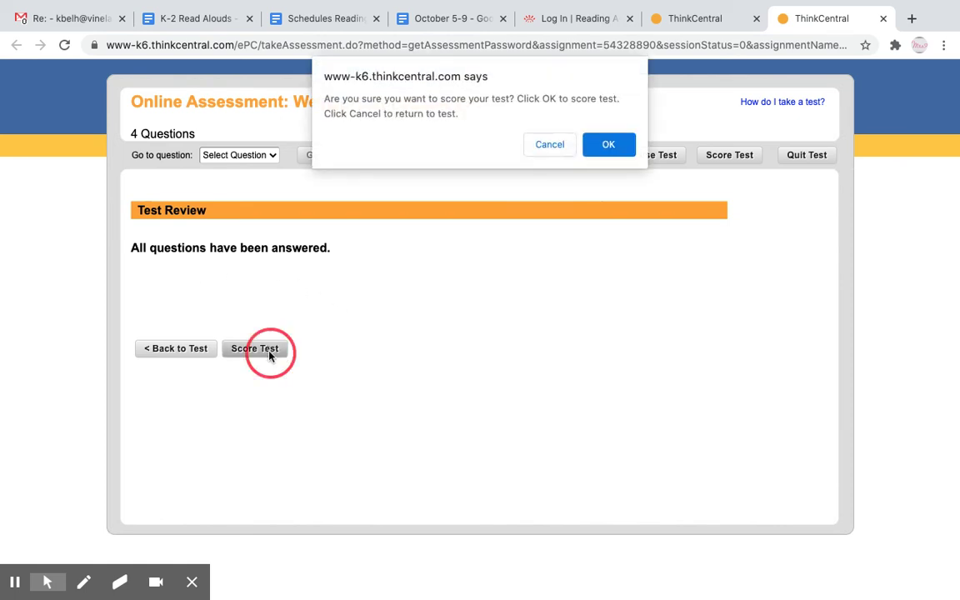
Confirm the 2/4 score, view the correct answers for questions 3 and 4, and close the report.
left_click(609, 146)
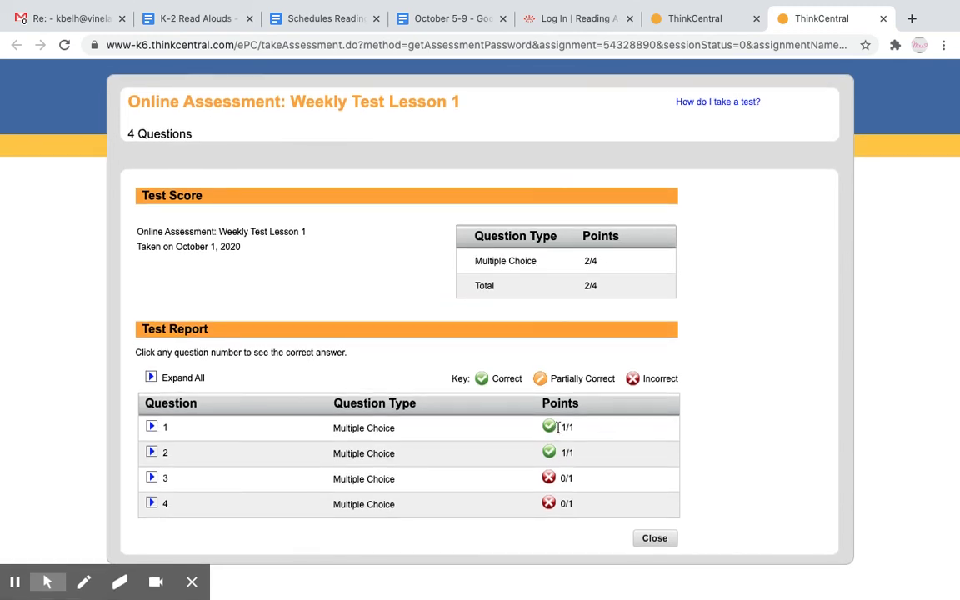
left_click(151, 477)
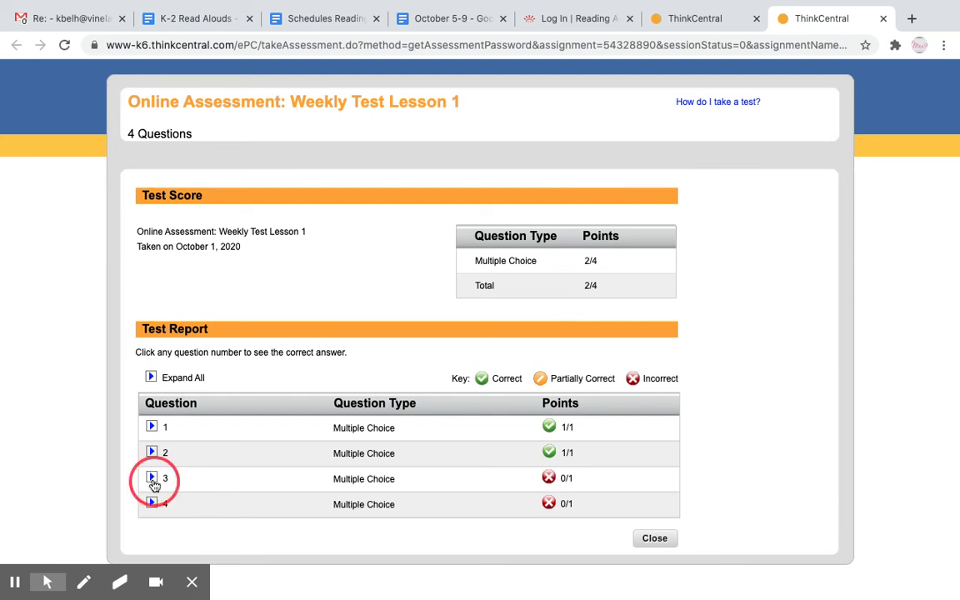
scroll(153, 478, "down", 3)
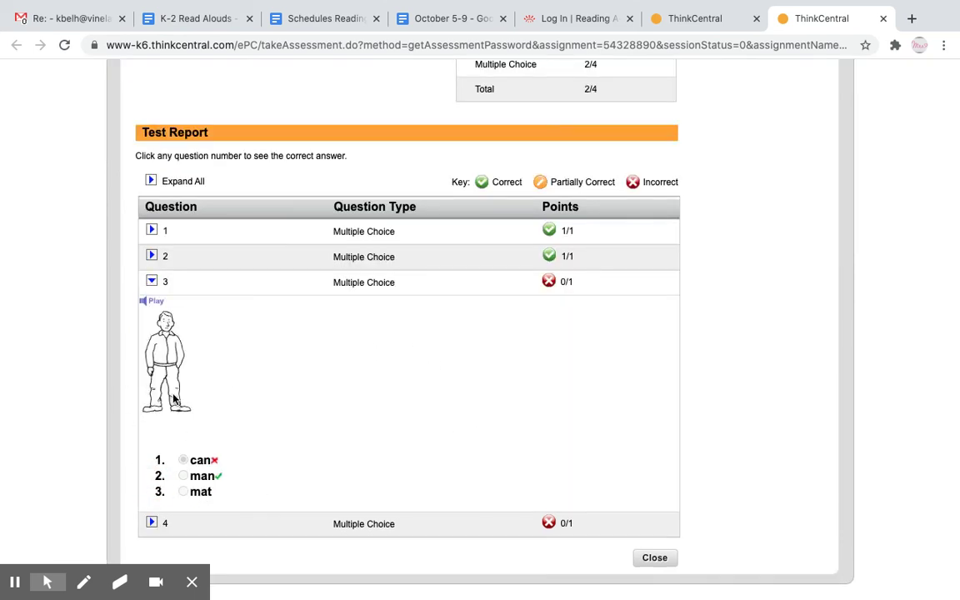
left_click(152, 522)
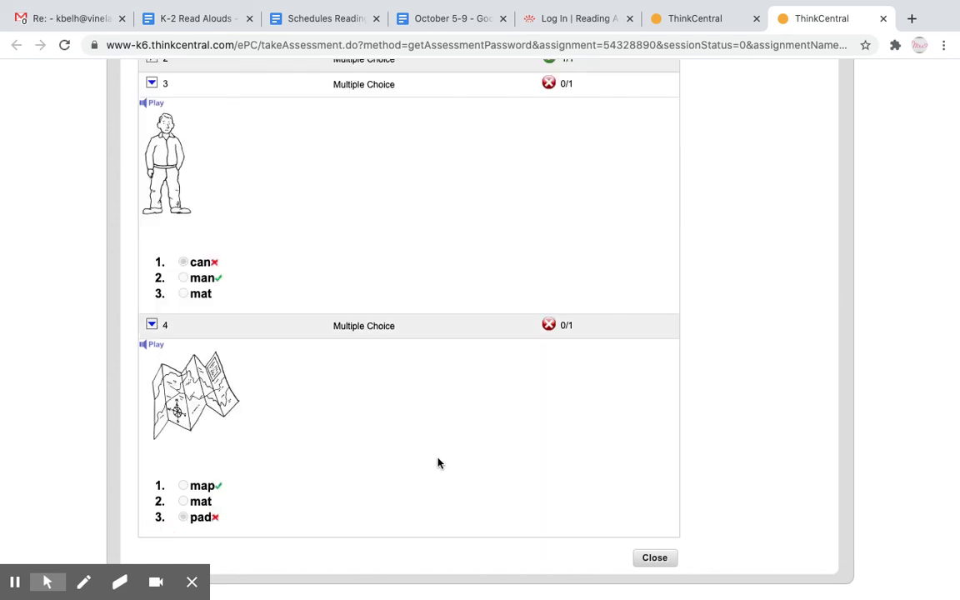
left_click(655, 558)
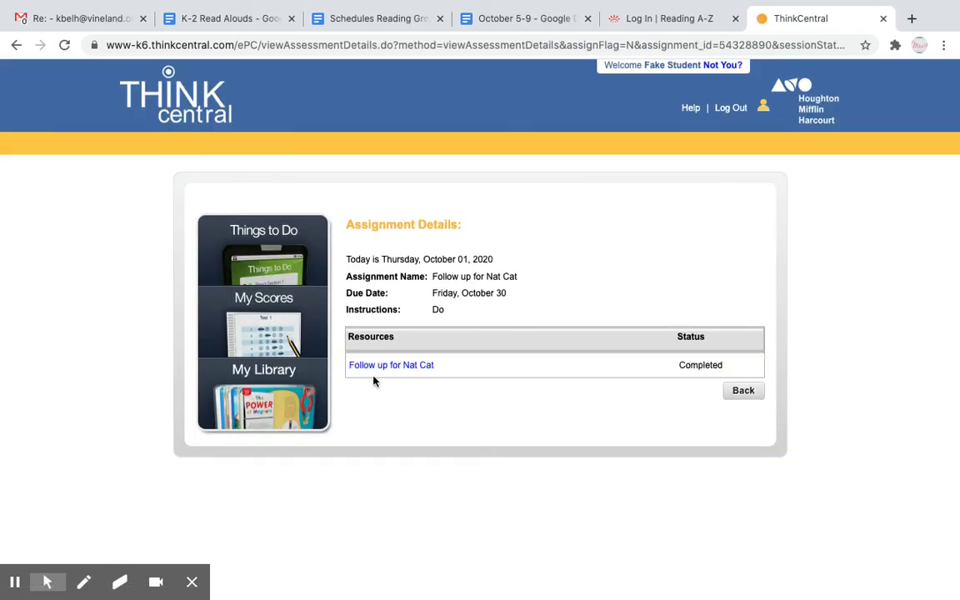
Mark the Nat Cat and What is a Pal? assignments as Done, then open My Library.
left_click(268, 263)
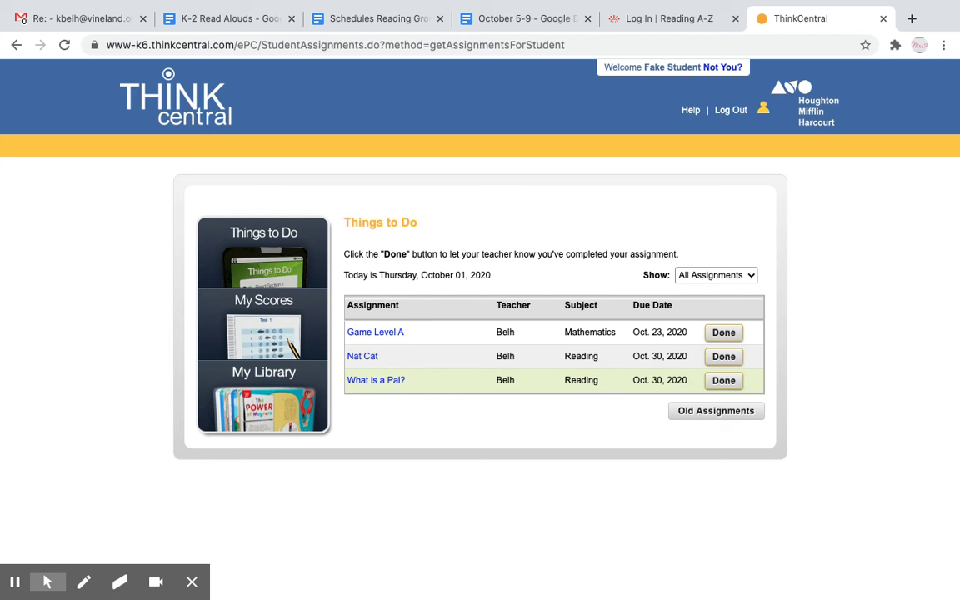
left_click(722, 356)
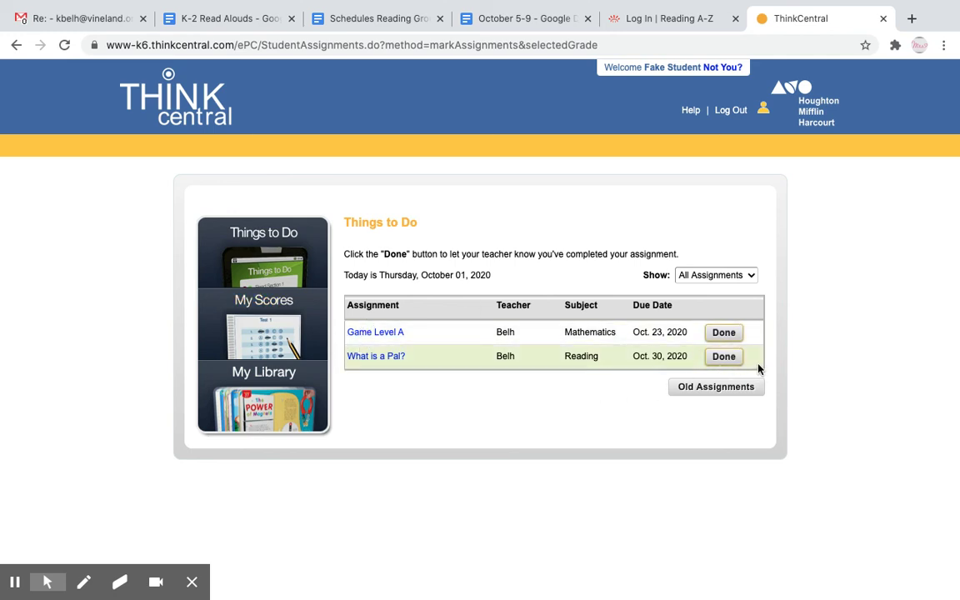
left_click(735, 359)
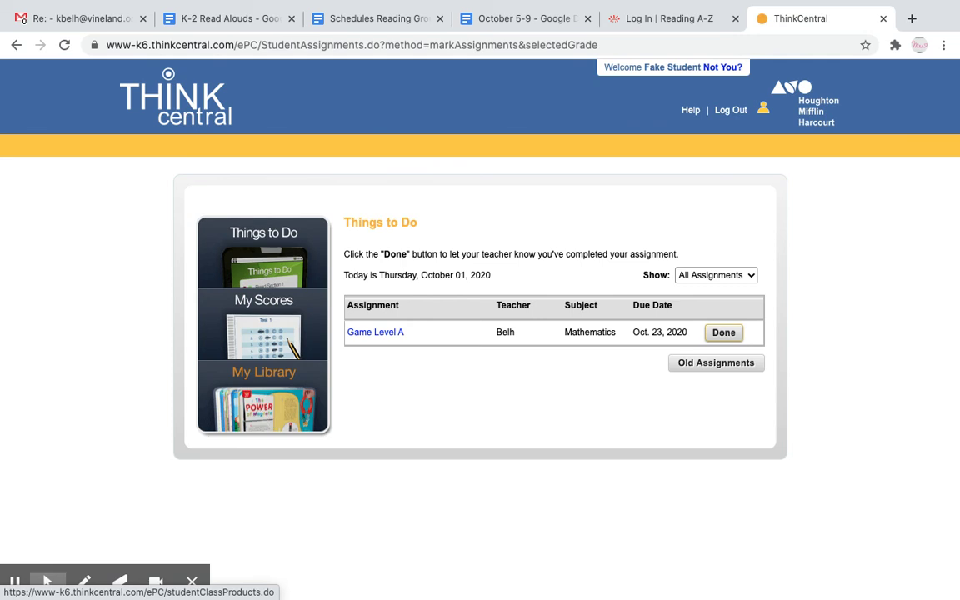
left_click(253, 391)
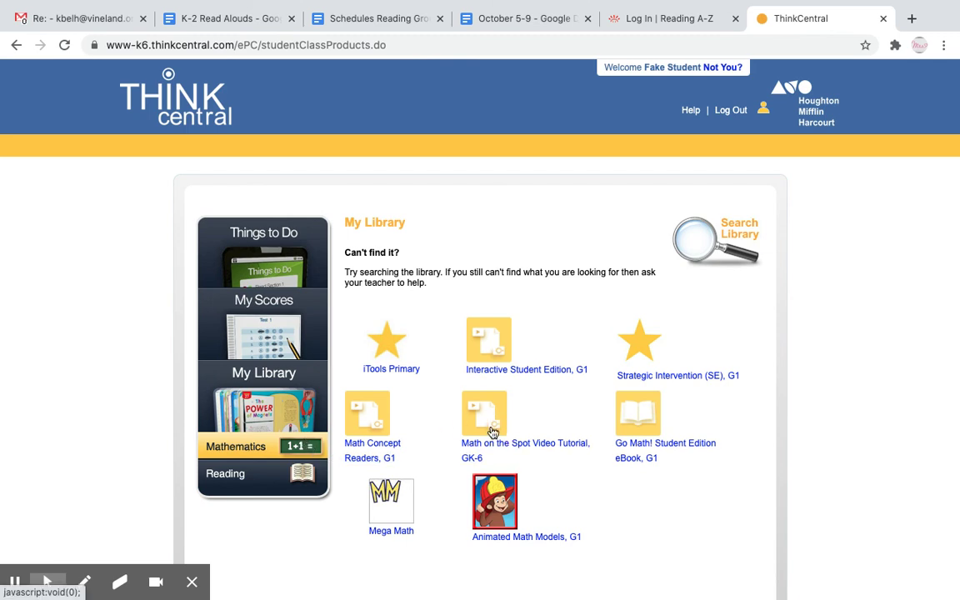
Launch the Math on the Spot Video Tutorial, GK-6 from the Mathematics library.
left_click(491, 429)
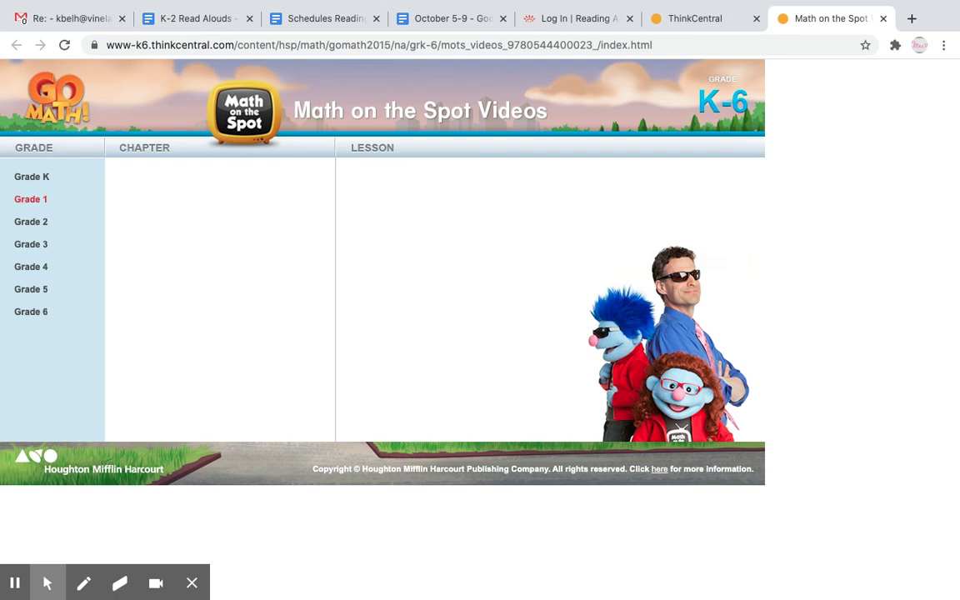
Browse the Grade 1, Chapter 1 Addition Concepts lesson videos, then close Math on the Spot.
left_click(34, 199)
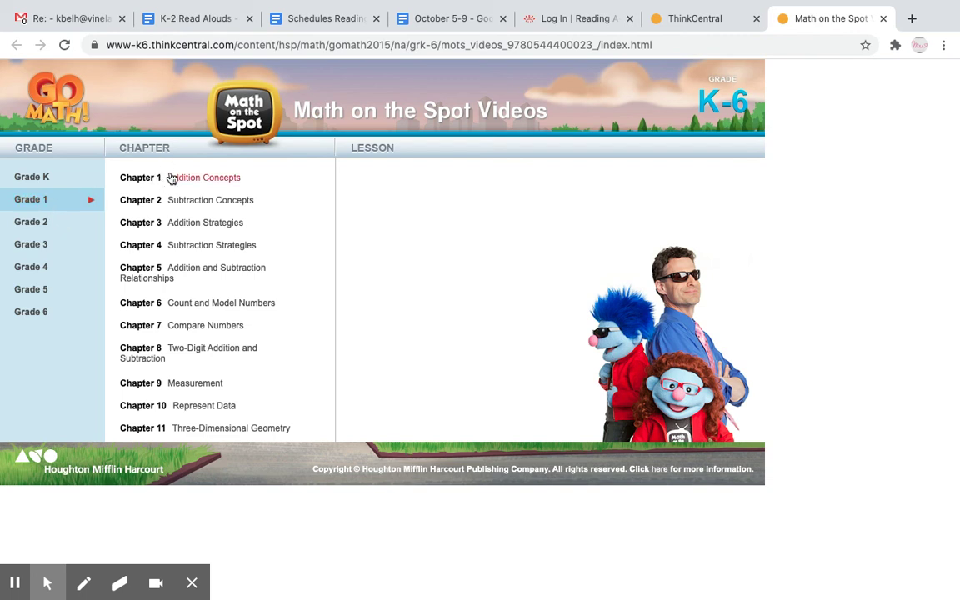
left_click(171, 178)
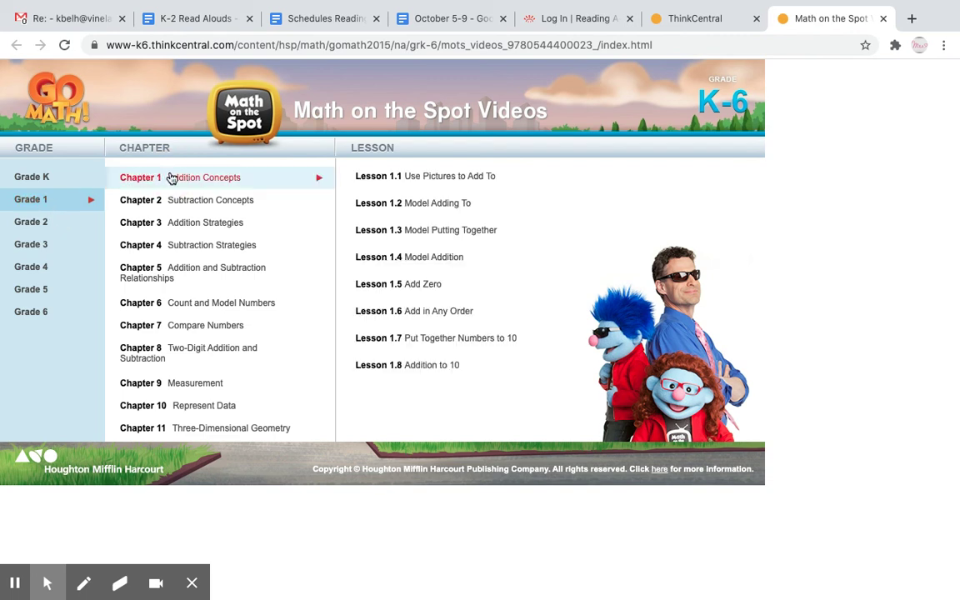
left_click(424, 180)
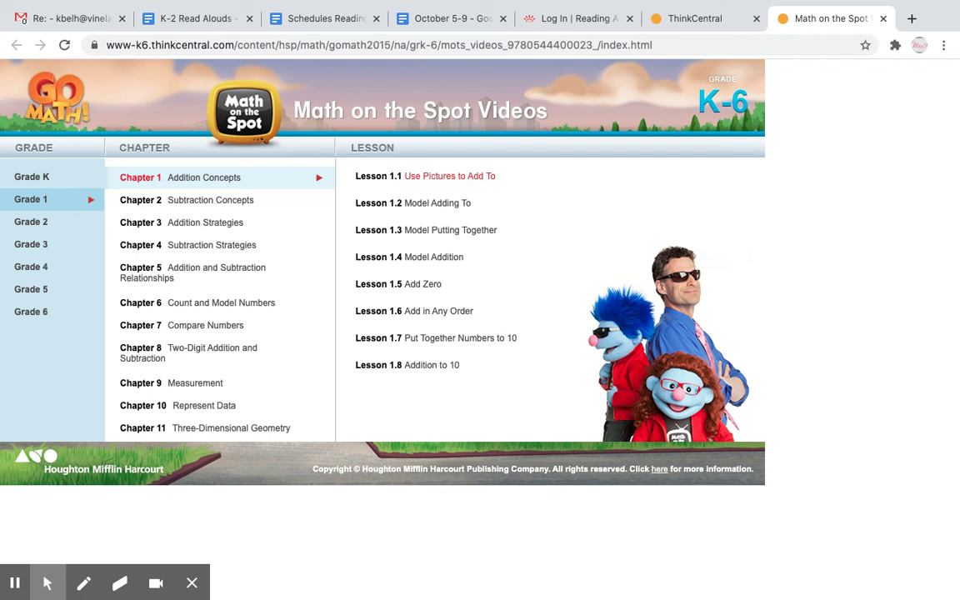
left_click(424, 382)
left_click(883, 18)
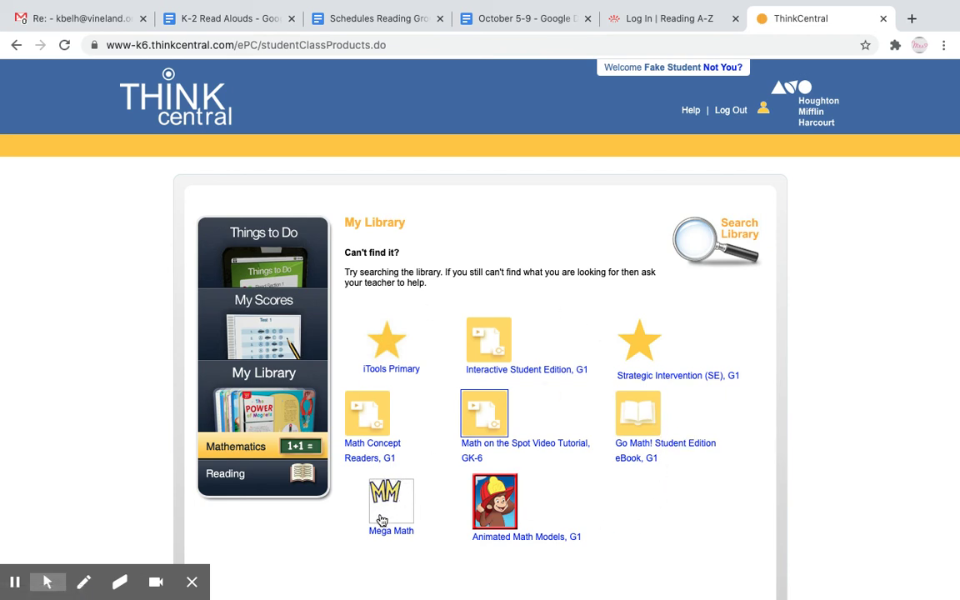
Switch My Library to the Reading resources, showing the Journeys G1 2014 books.
left_click(248, 481)
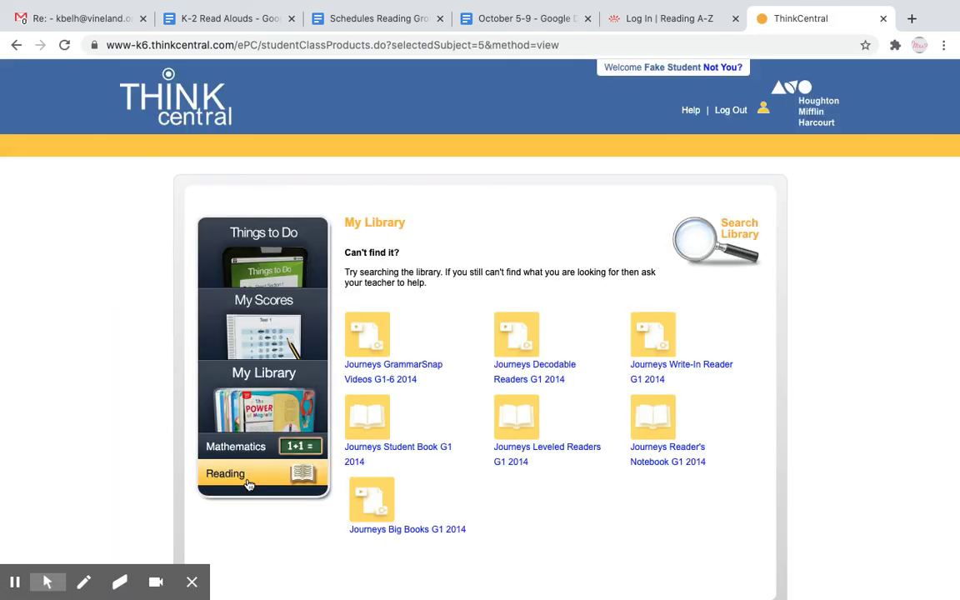